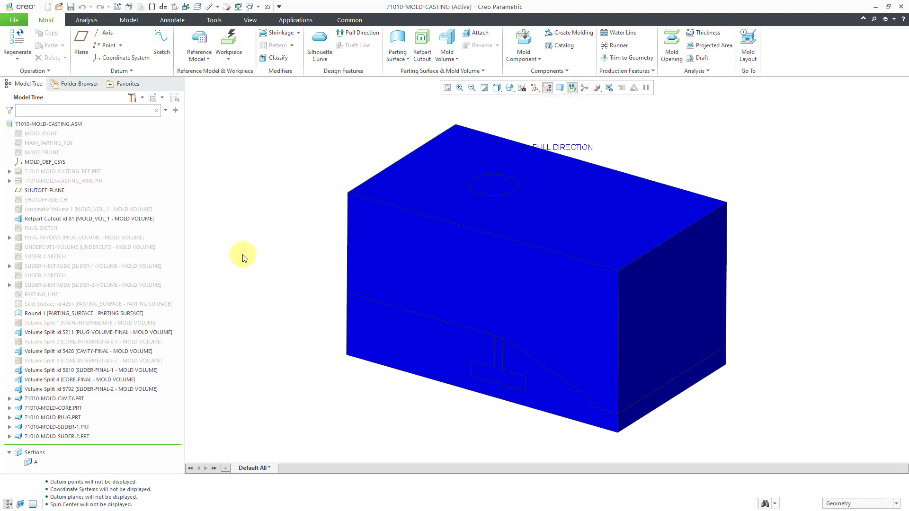
Step: Set both slider parts to the No Hidden component display style
left_click(72, 437)
left_click(69, 428, "ctrl")
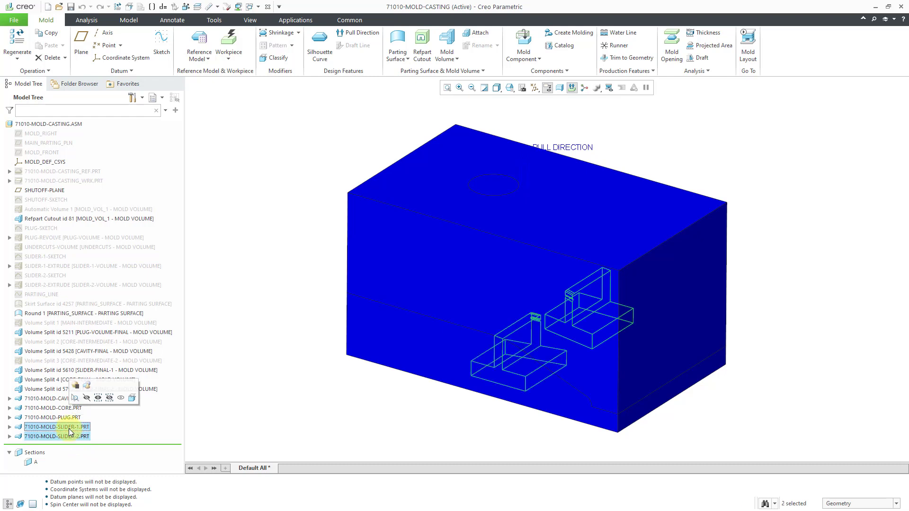
left_click(255, 19)
left_click(494, 71)
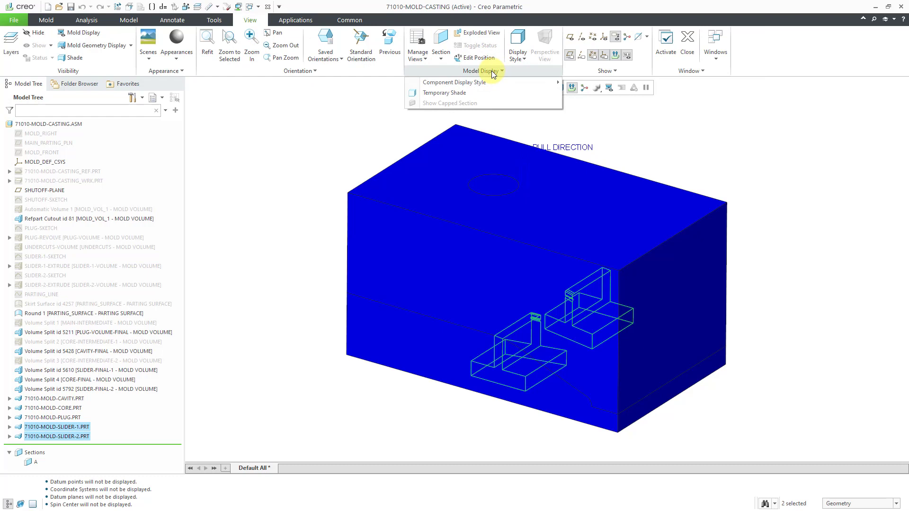
mouse_move(493, 82)
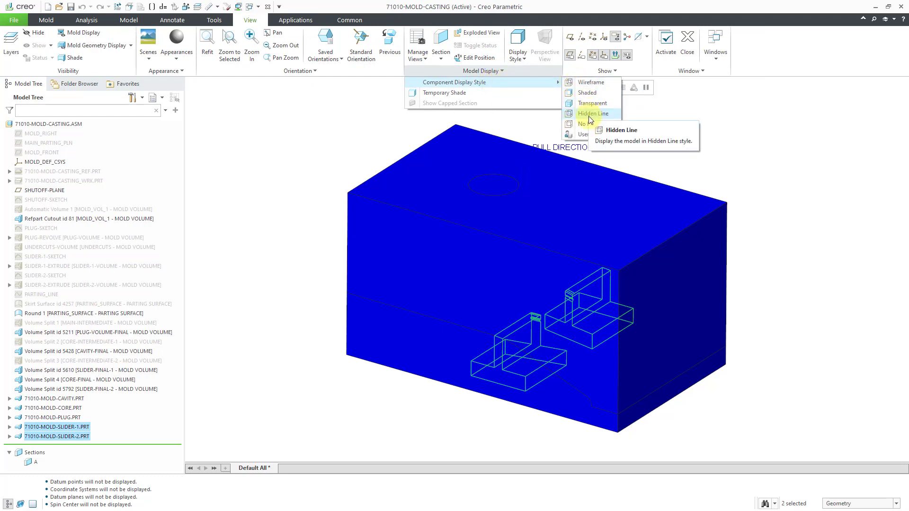
left_click(575, 123)
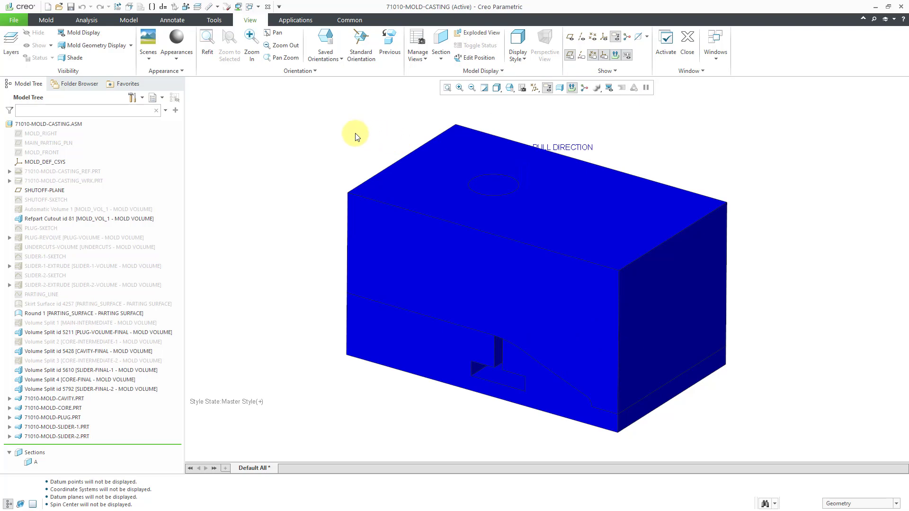
Step: Make the cavity component Transparent to reveal the shower-head part inside
left_click(410, 221)
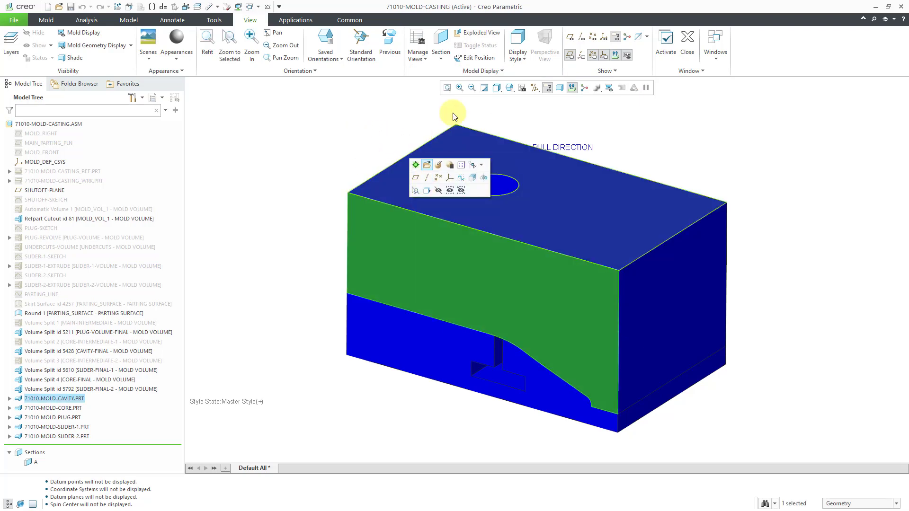
left_click(474, 72)
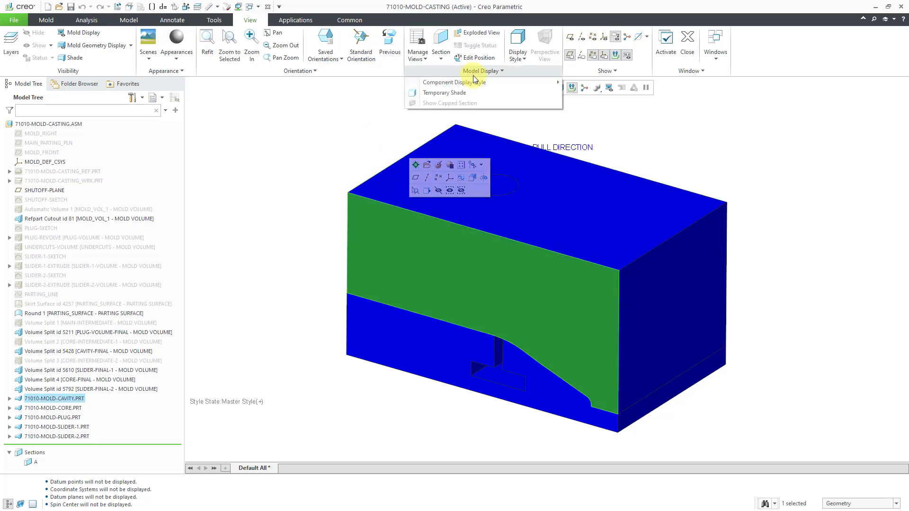
mouse_move(487, 82)
left_click(603, 101)
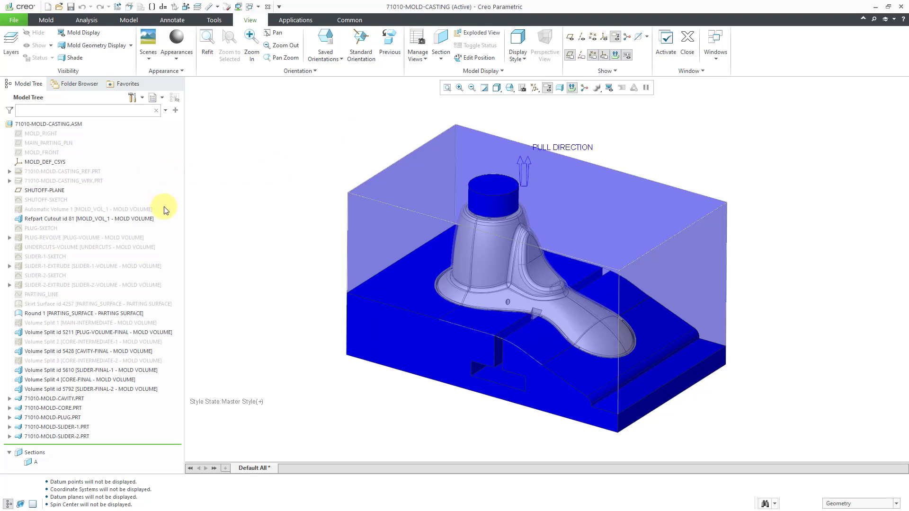
left_click(34, 464)
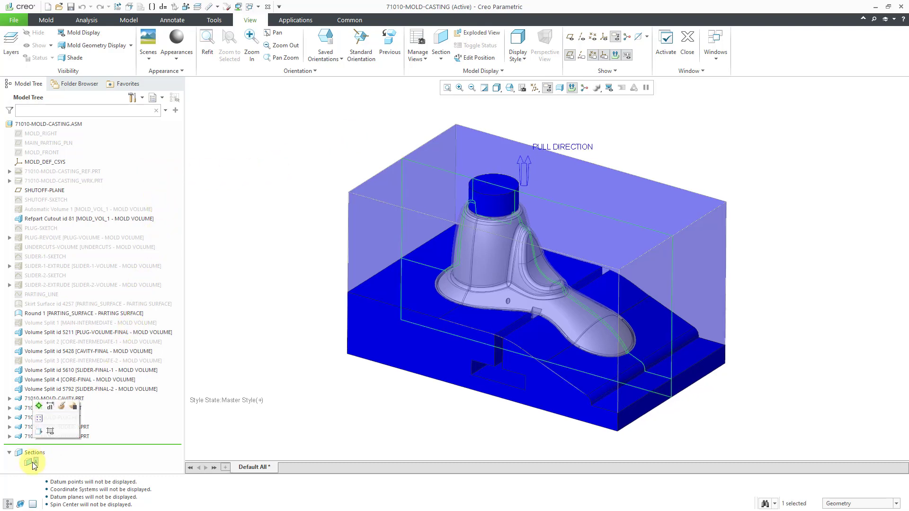
left_click(41, 406)
mouse_move(432, 296)
middle_mouse_down()
mouse_move(456, 268)
mouse_move(479, 284)
mouse_move(454, 280)
mouse_move(438, 292)
mouse_move(446, 297)
mouse_move(485, 242)
mouse_move(524, 256)
mouse_move(455, 261)
mouse_move(467, 274)
mouse_move(479, 260)
mouse_move(469, 266)
middle_mouse_up()
scroll(457, 237, "down", 5)
scroll(459, 246, "up", 2)
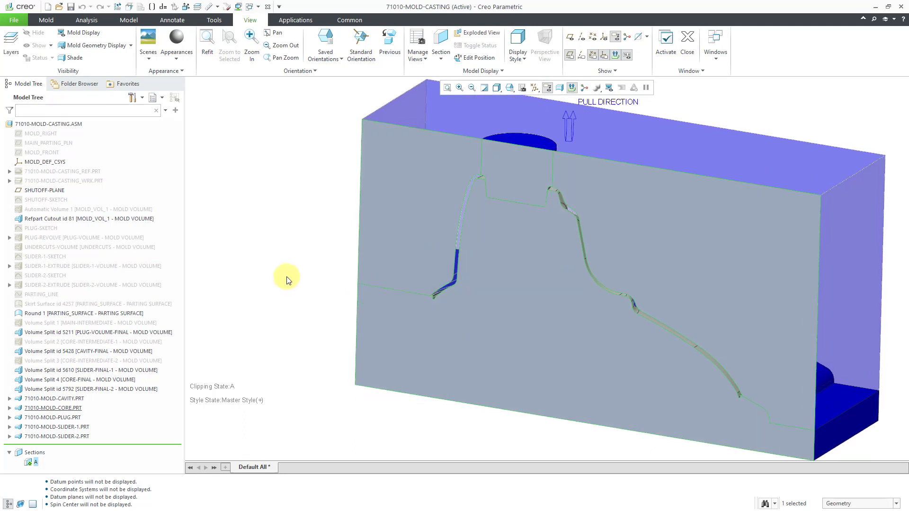
right_click(37, 465)
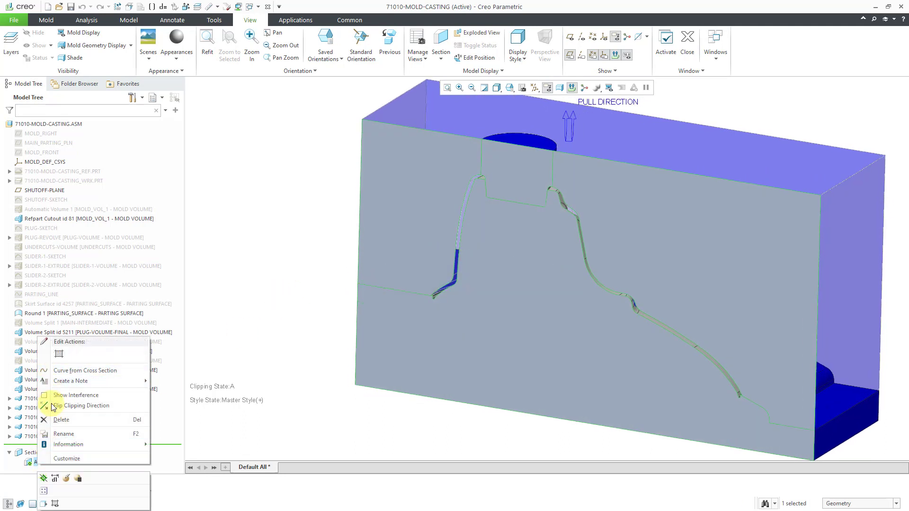
left_click(44, 478)
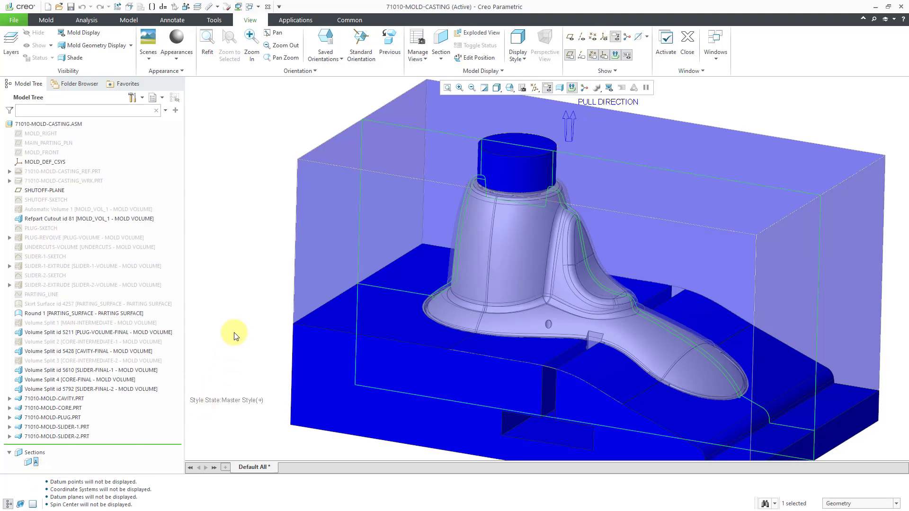
scroll(246, 288, "down", 3)
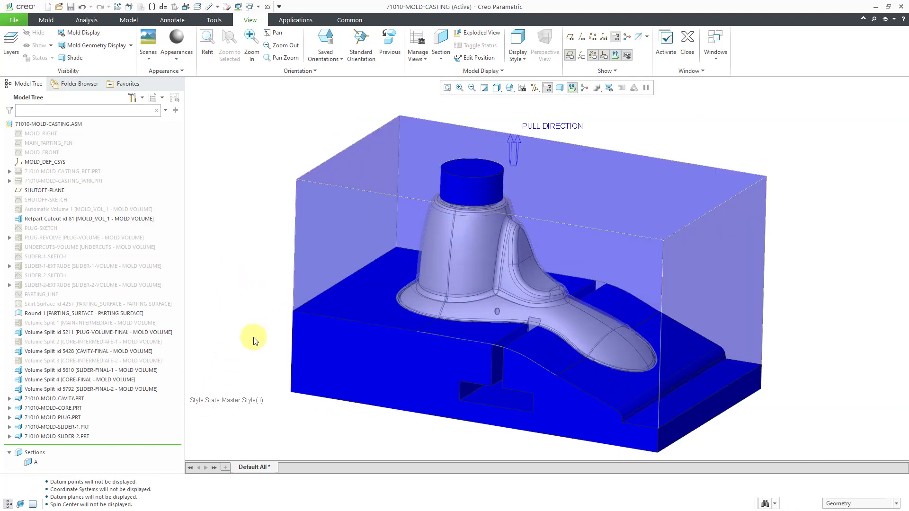
middle_click_drag(297, 330, 295, 335)
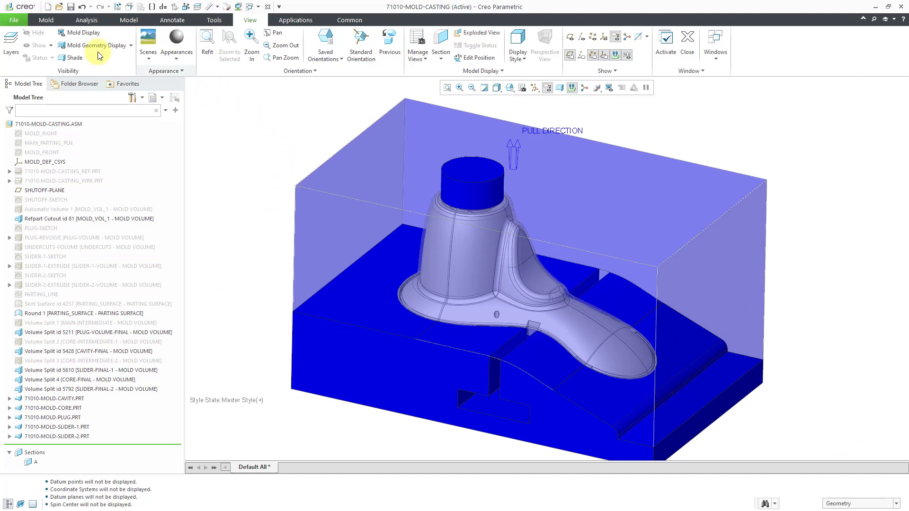
Step: Create the molding part 71010-molding from the Mold tab, accepting the common name
left_click(47, 20)
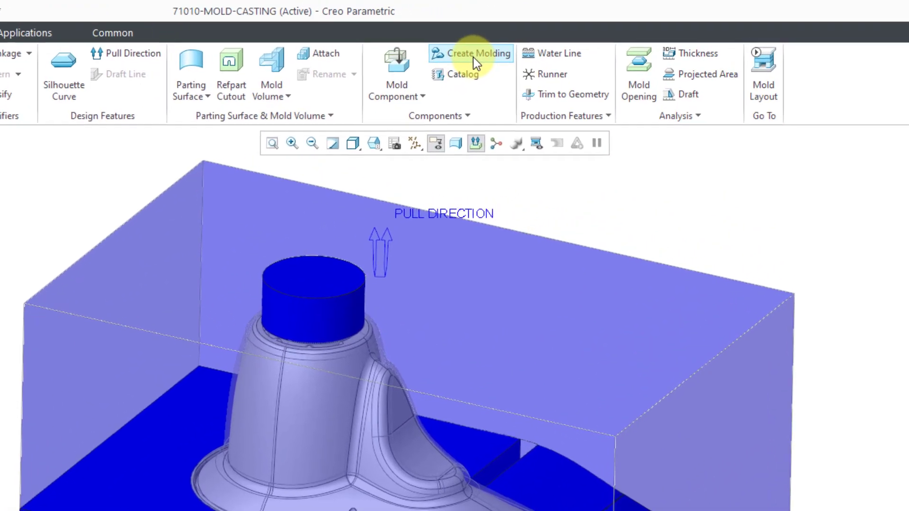
left_click(473, 56)
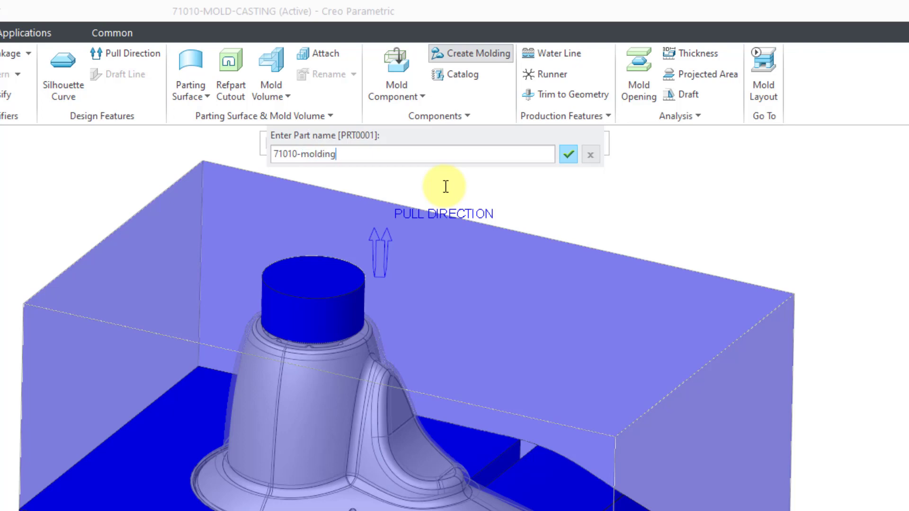
key("Return")
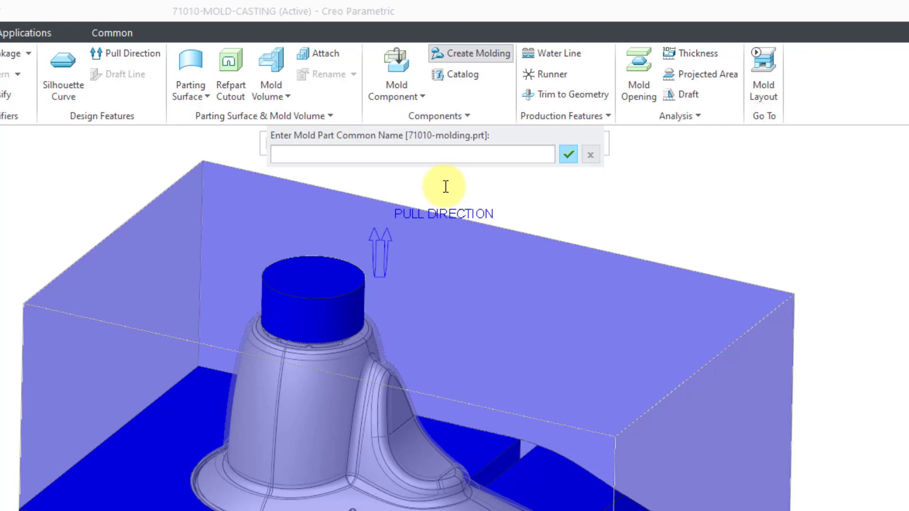
left_click(569, 154)
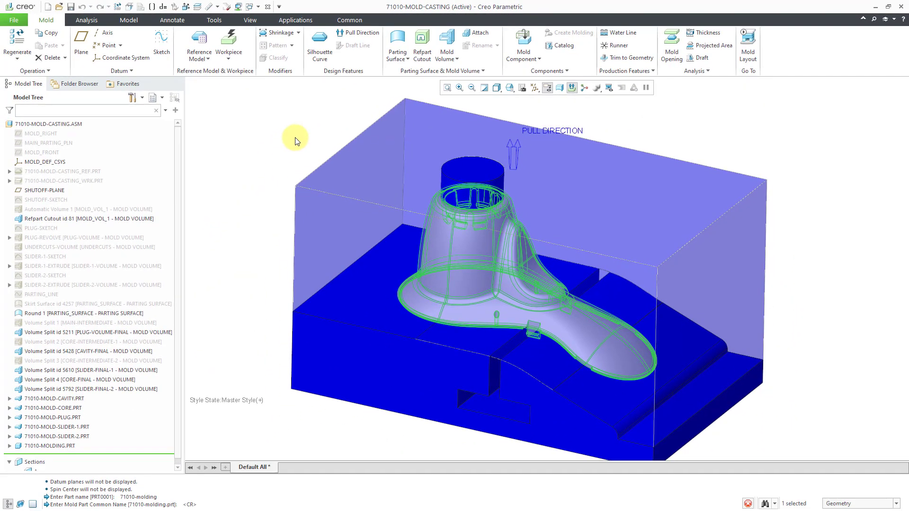
scroll(69, 402, "down", 1)
left_click(36, 466)
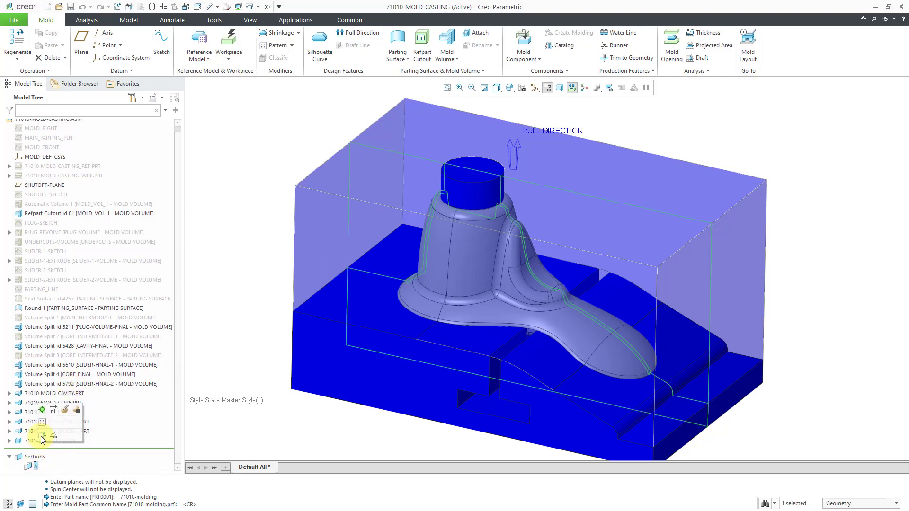
left_click(43, 411)
mouse_move(361, 264)
middle_mouse_down()
mouse_move(406, 244)
mouse_move(360, 264)
mouse_move(373, 262)
mouse_move(373, 248)
mouse_move(363, 264)
middle_mouse_up()
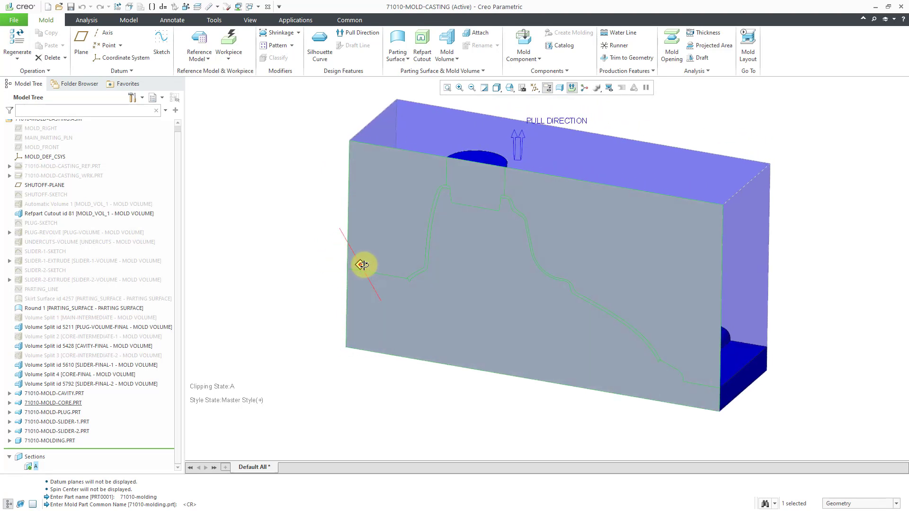
left_click(35, 466)
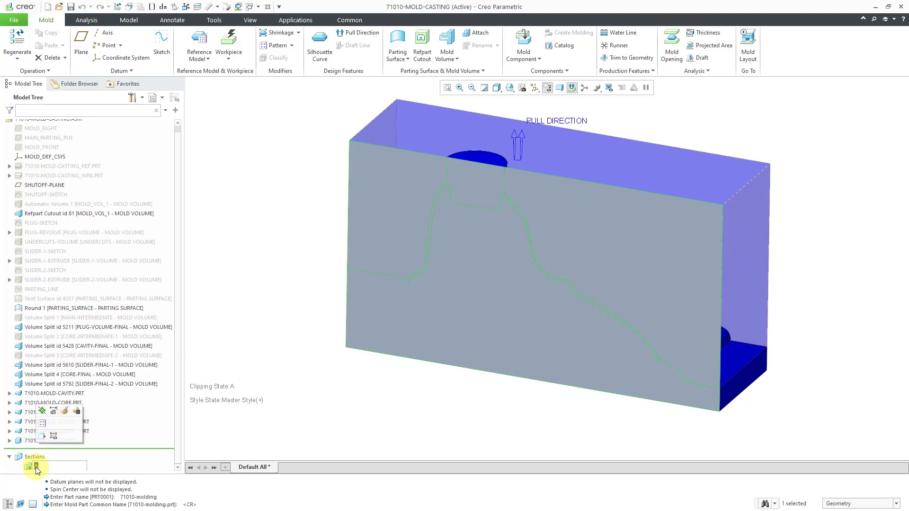
left_click(43, 411)
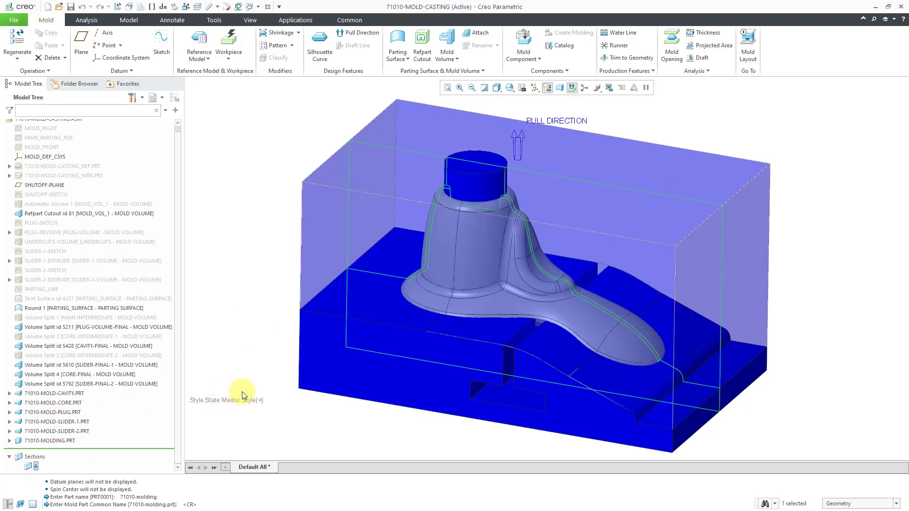
left_click(63, 441)
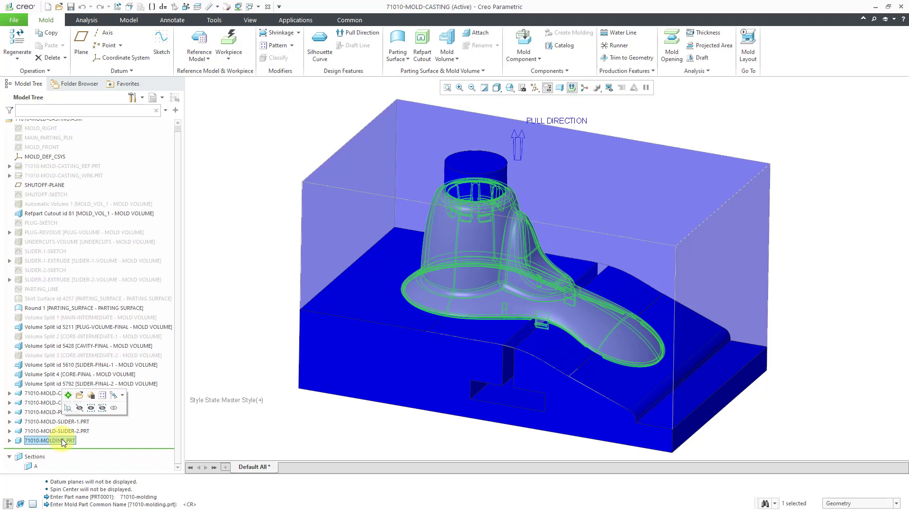
Step: Open 71010-MOLDING.PRT in its own window and orbit and zoom to inspect it
left_click(79, 396)
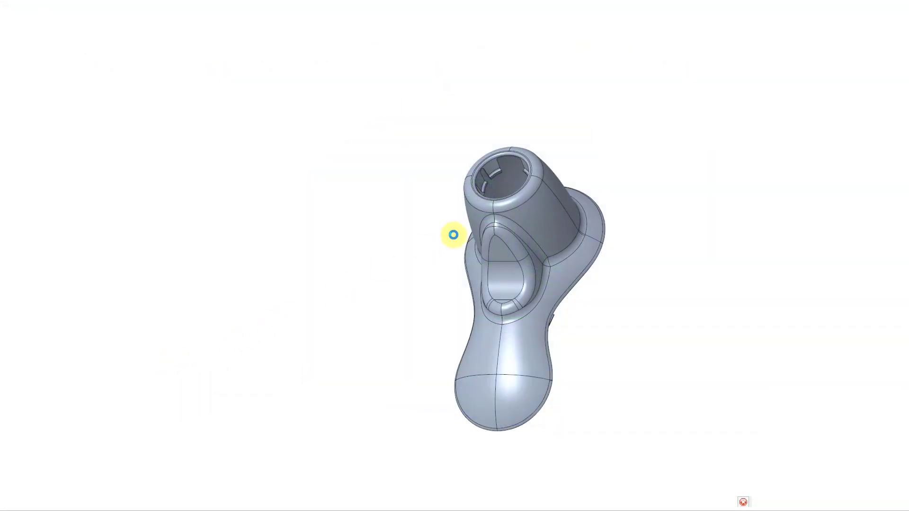
mouse_move(487, 246)
middle_mouse_down()
mouse_move(538, 223)
mouse_move(595, 154)
mouse_move(574, 233)
middle_mouse_up()
scroll(517, 331, "down", 6)
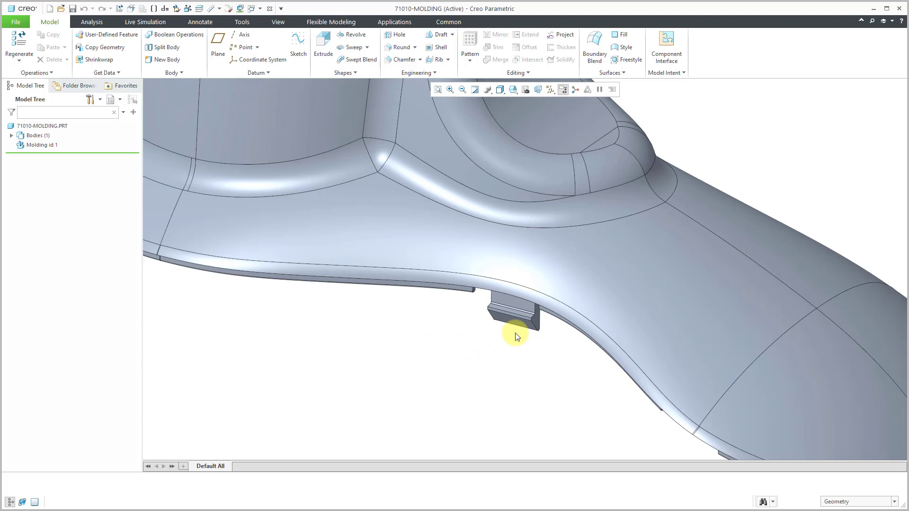
scroll(516, 332, "up", 6)
scroll(462, 154, "down", 5)
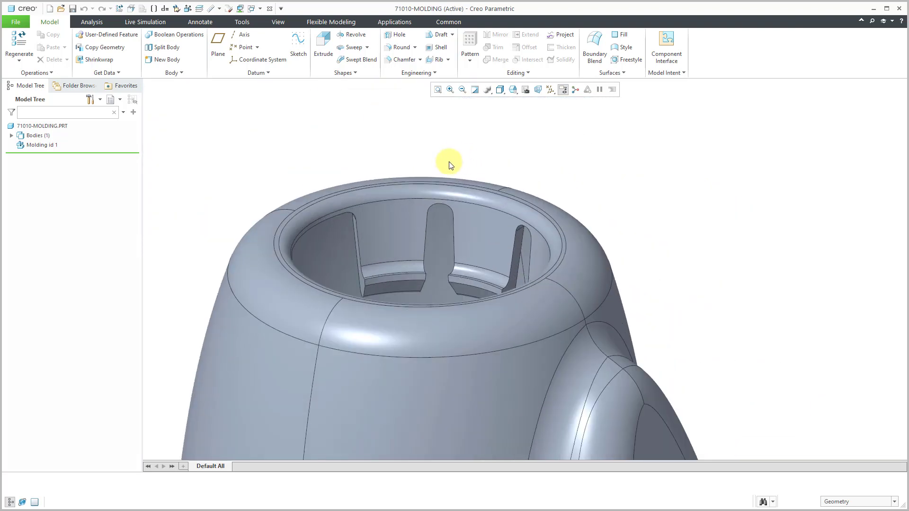
scroll(444, 165, "up", 5)
mouse_move(524, 243)
middle_mouse_down()
mouse_move(428, 186)
mouse_move(428, 134)
mouse_move(423, 267)
mouse_move(420, 250)
middle_mouse_up()
scroll(540, 370, "down", 6)
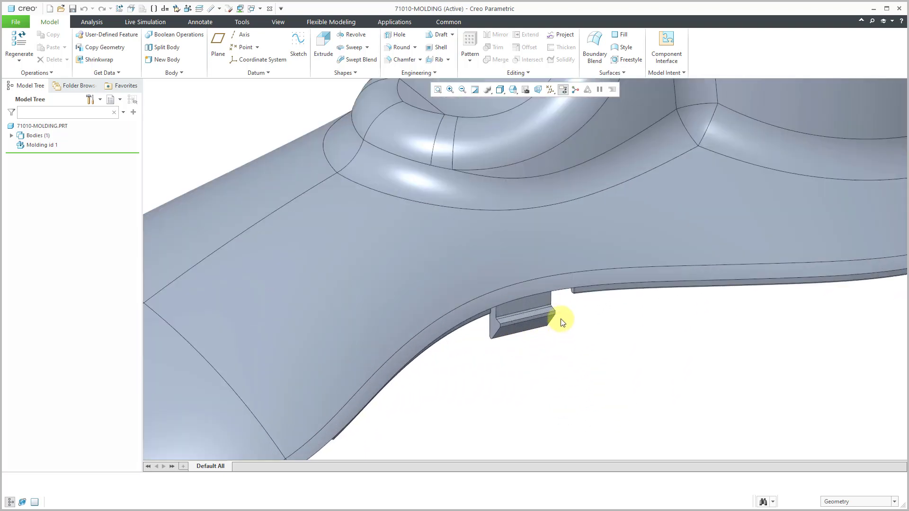
scroll(521, 361, "up", 4)
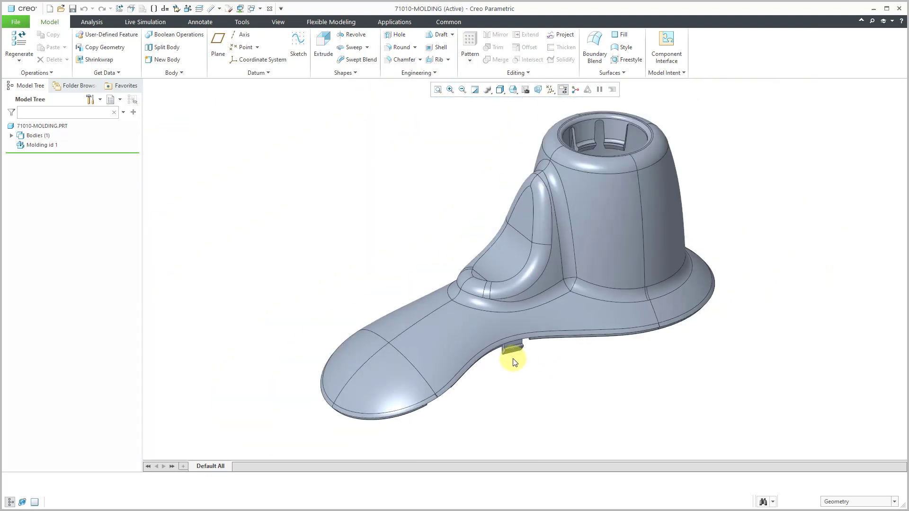
scroll(611, 155, "down", 5)
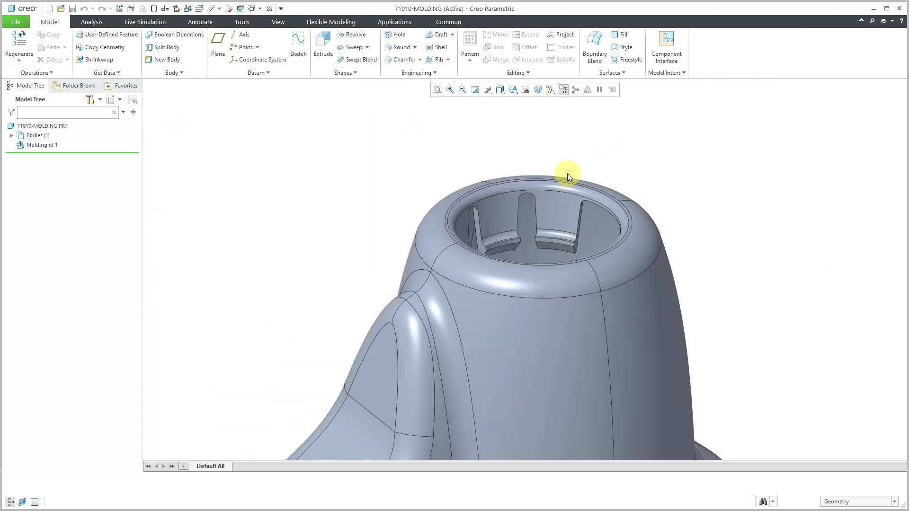
scroll(567, 173, "down", 2)
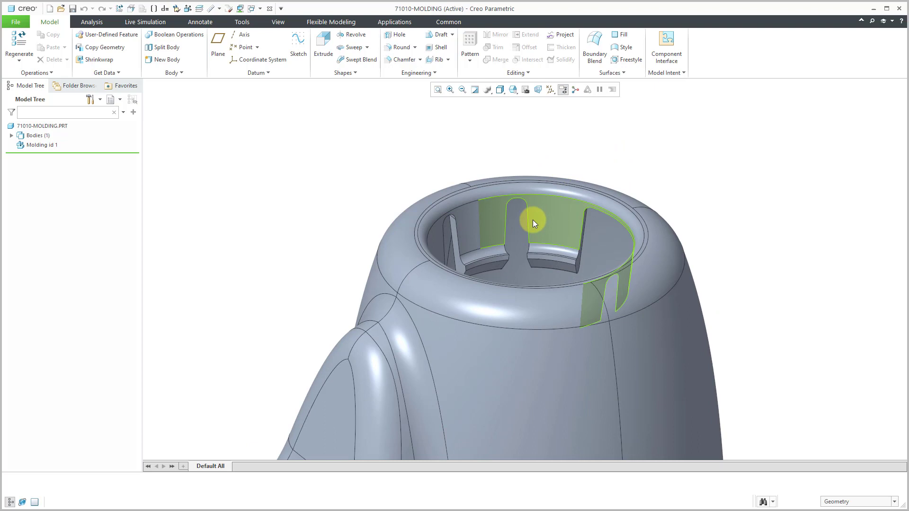
scroll(540, 199, "up", 6)
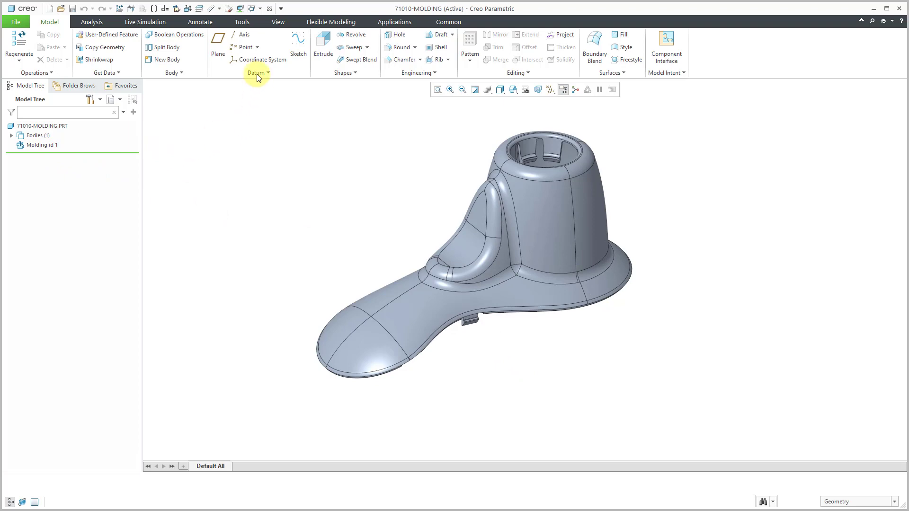
Step: Close the molding window to return to the 71010-MOLD-CASTING assembly
left_click(271, 9)
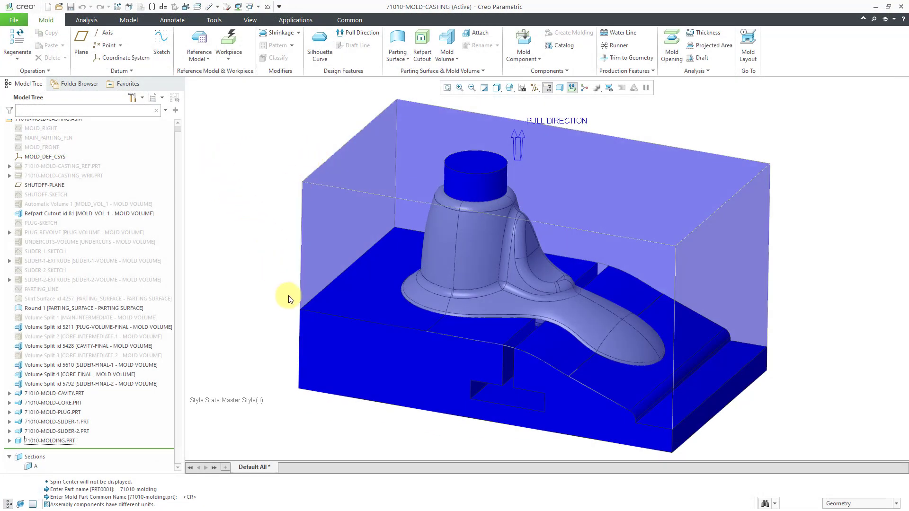
scroll(314, 319, "down", 1)
mouse_move(357, 375)
middle_mouse_down()
mouse_move(319, 349)
mouse_move(331, 284)
mouse_move(317, 293)
mouse_move(481, 223)
mouse_move(382, 368)
middle_mouse_up()
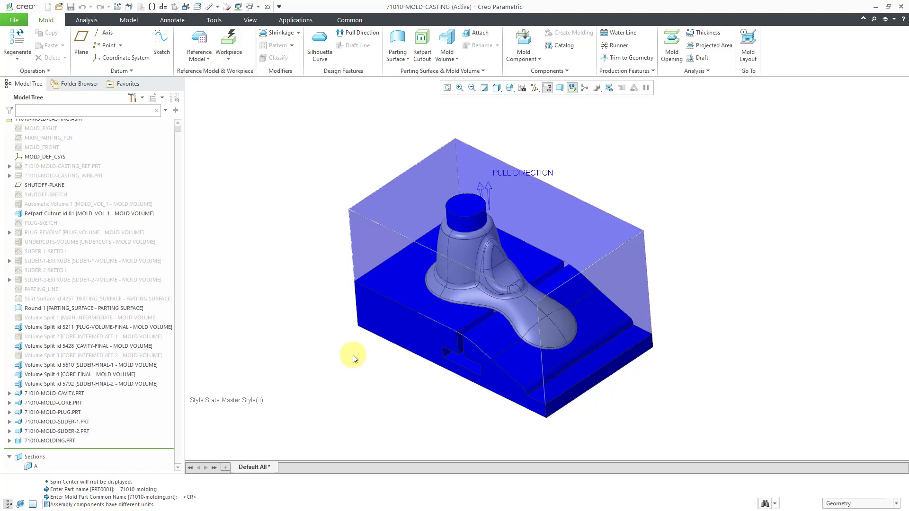
Step: Start a new mold-opening step with a move and select the plug to move
left_click(671, 60)
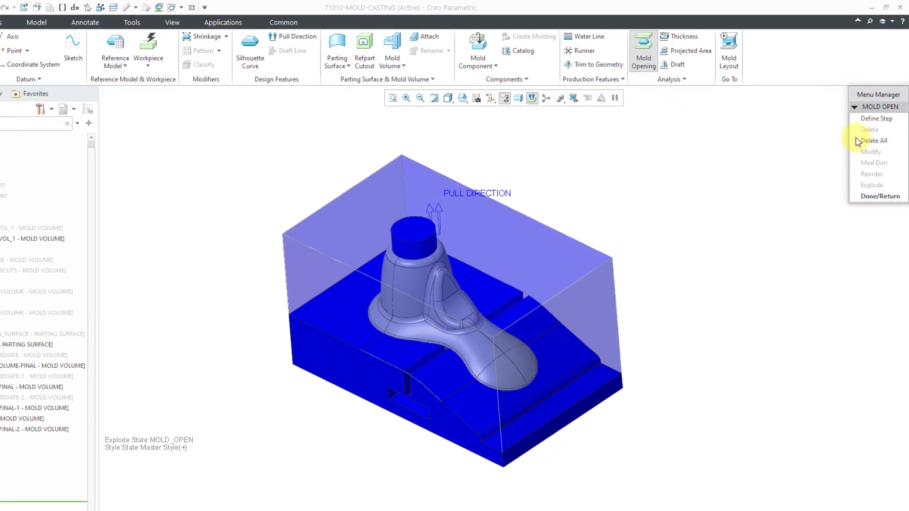
left_click(874, 119)
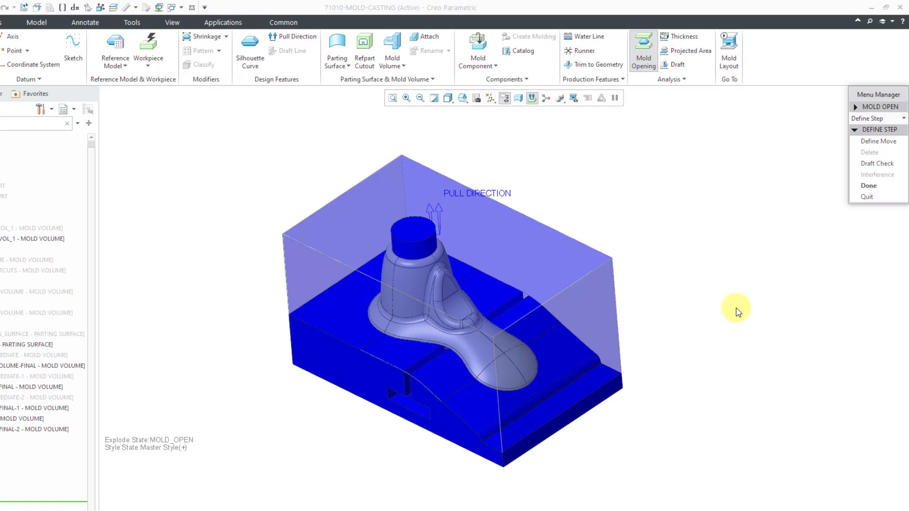
left_click(879, 141)
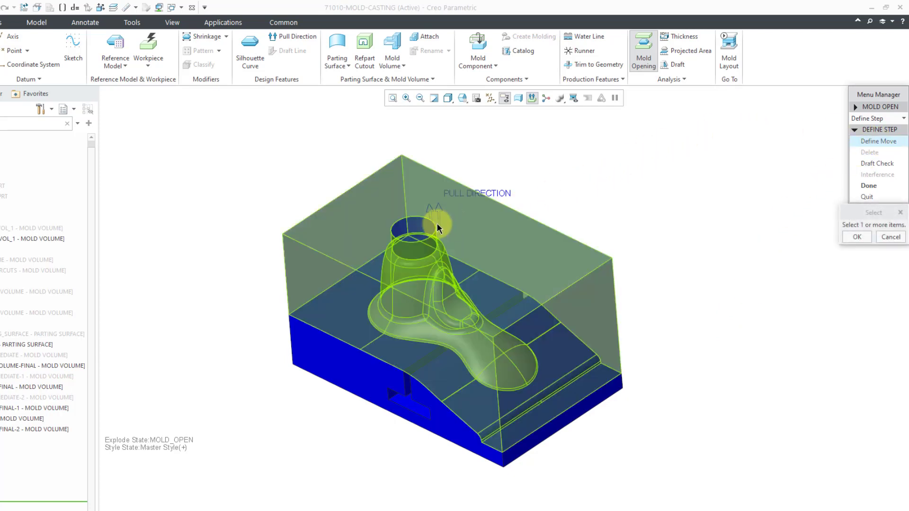
left_click(412, 231)
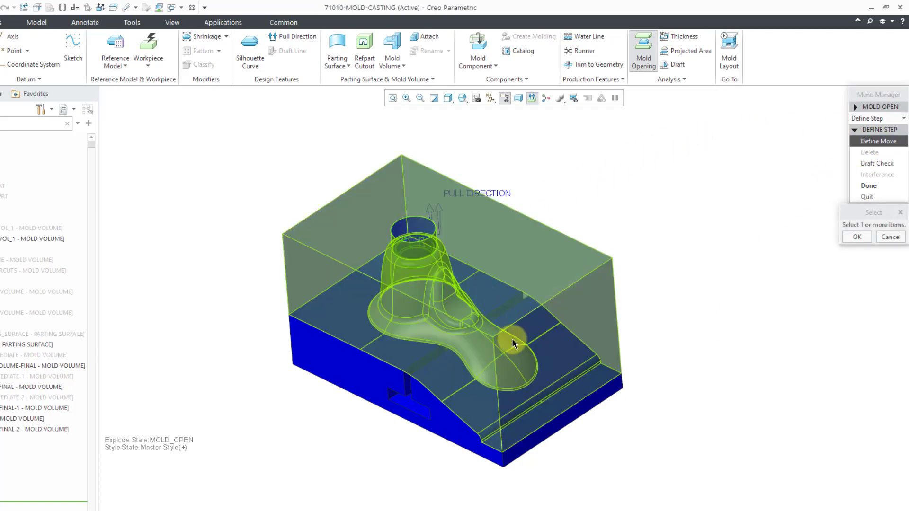
scroll(513, 339, "down", 3)
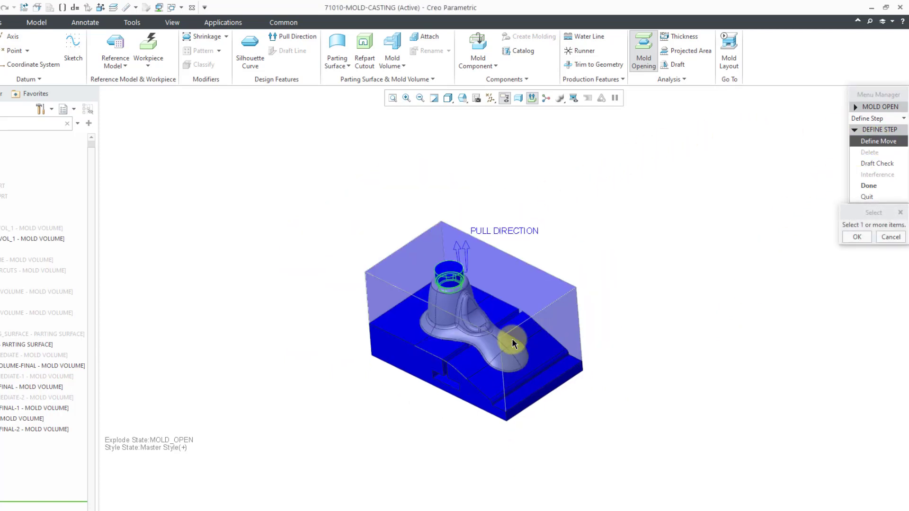
Step: Move the plug 6 units along the top-face pull direction and finish the step
left_click(858, 238)
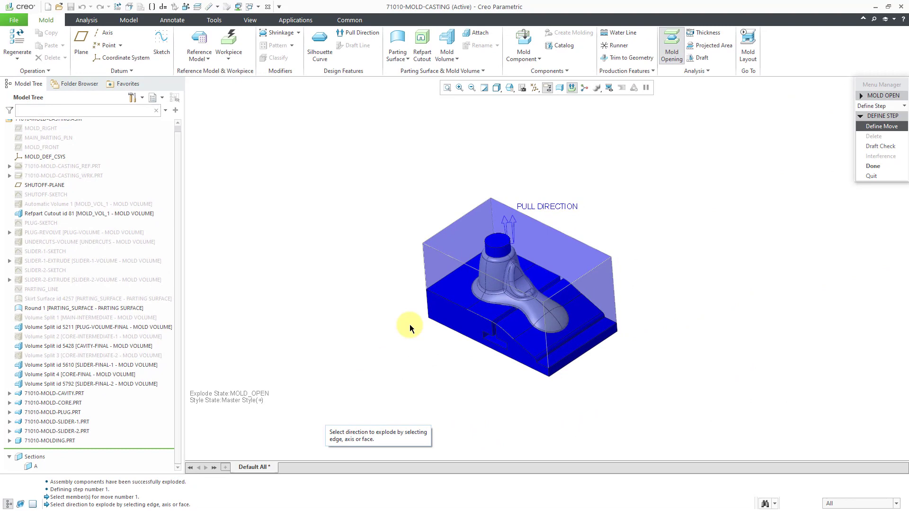
left_click(544, 248)
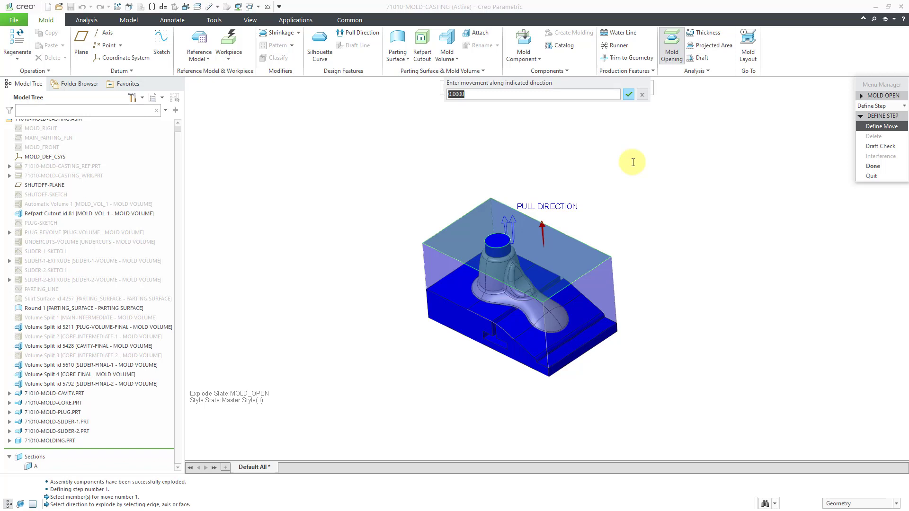
type("6")
key("Return")
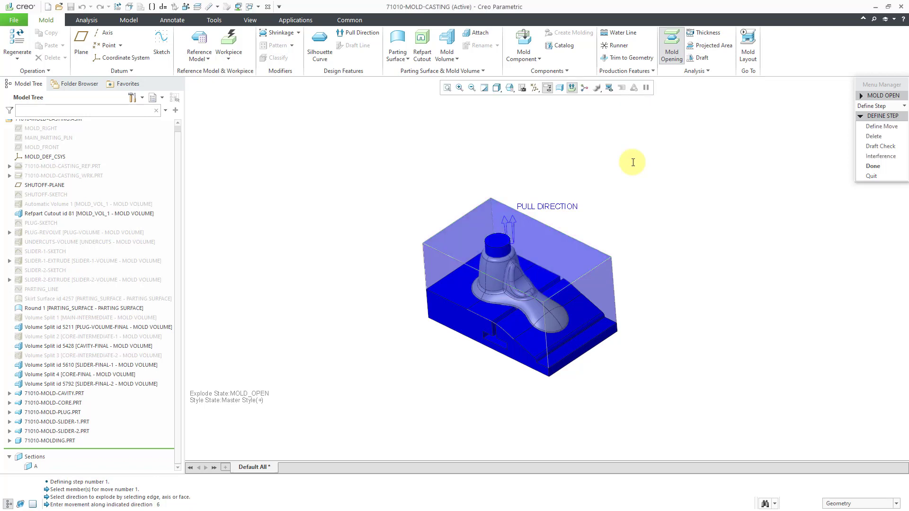
left_click(871, 166)
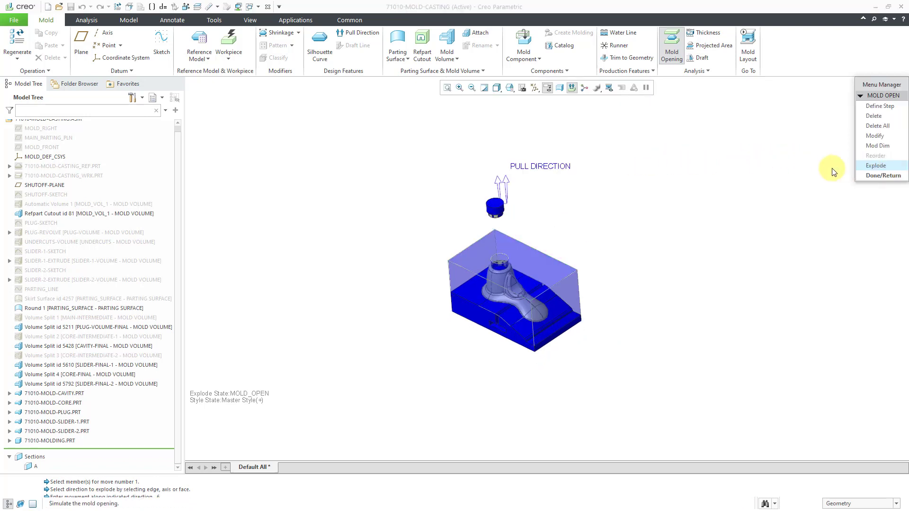
mouse_move(573, 252)
middle_mouse_down()
mouse_move(605, 213)
mouse_move(574, 217)
mouse_move(584, 217)
mouse_move(582, 227)
middle_mouse_up()
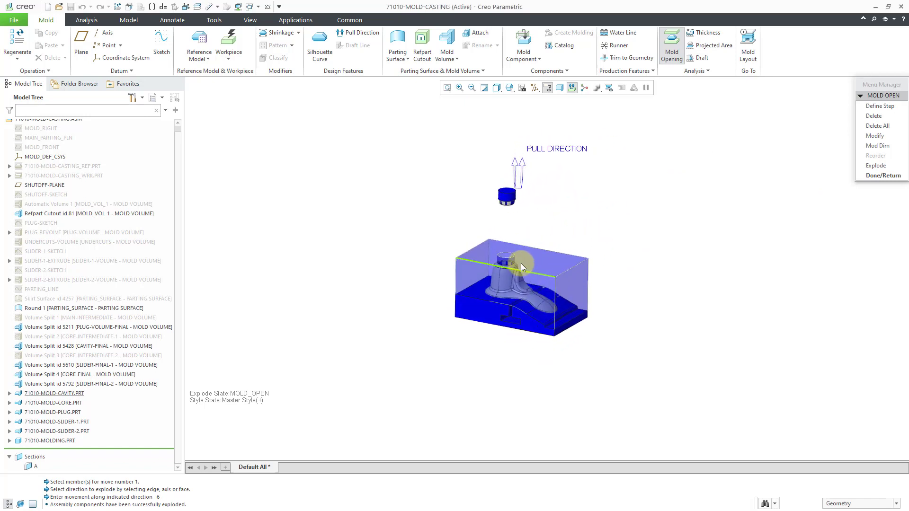
scroll(521, 264, "down", 4)
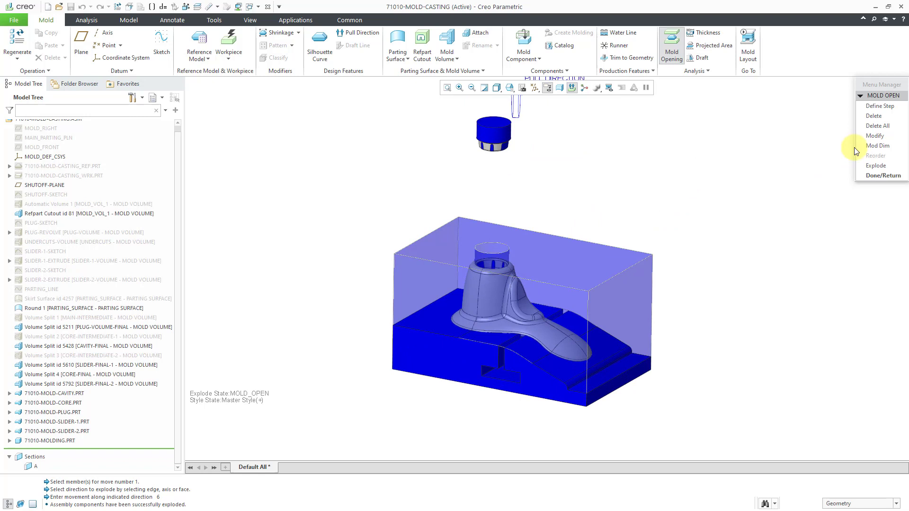
left_click(876, 145)
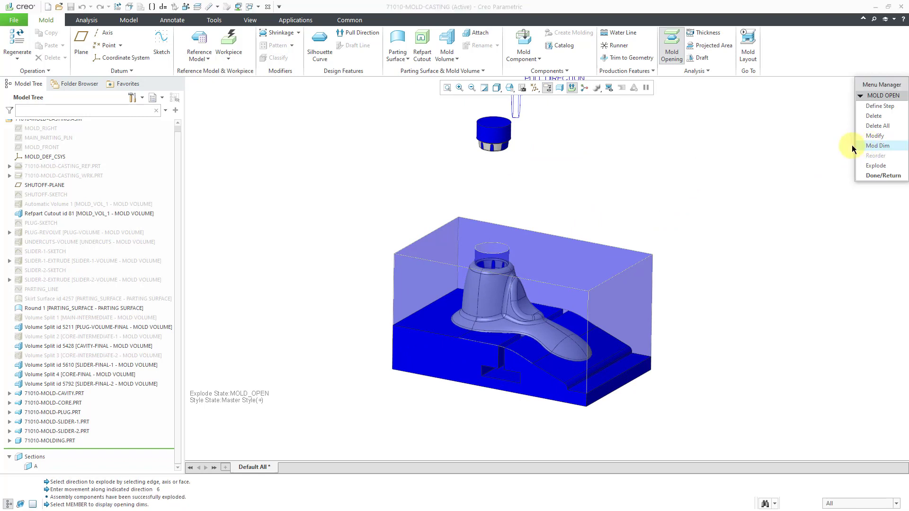
Step: Change the plug's 6.00 opening dimension to 8, fixing a mistyped 6800, and finish
left_click(505, 134)
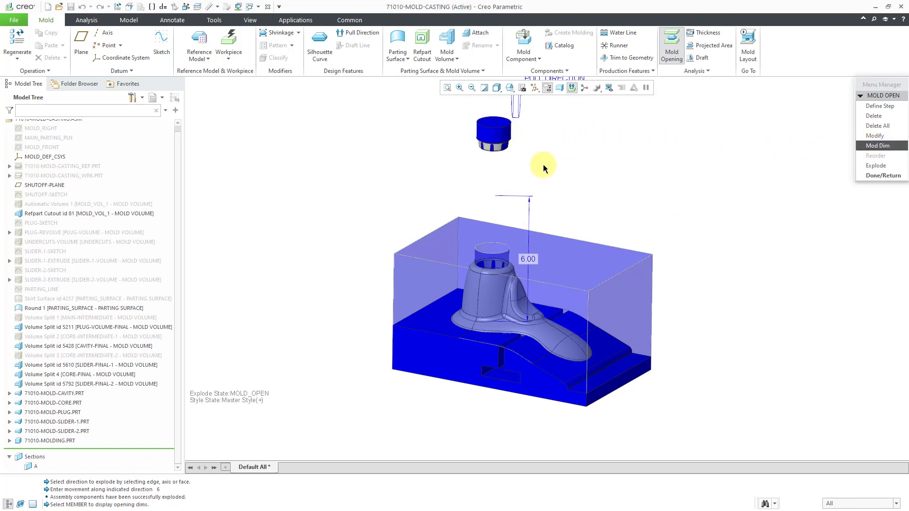
left_click(528, 259)
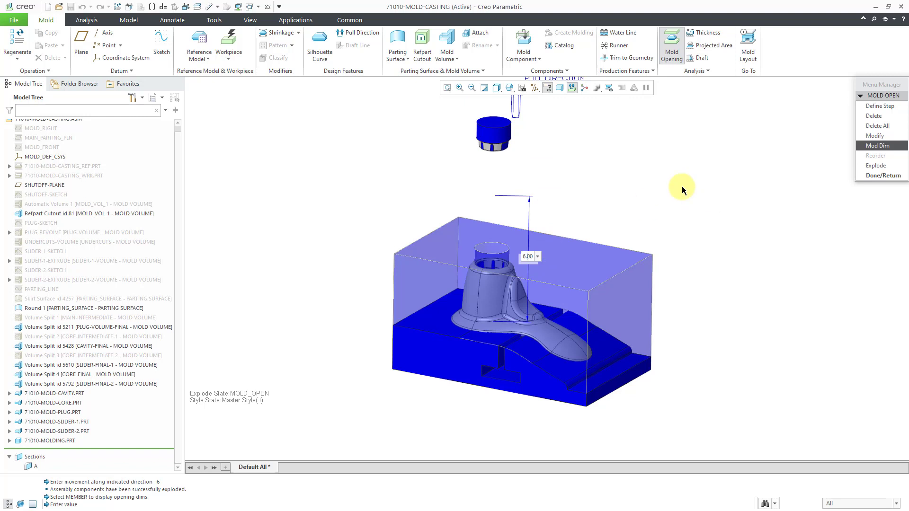
type("800")
key("Return")
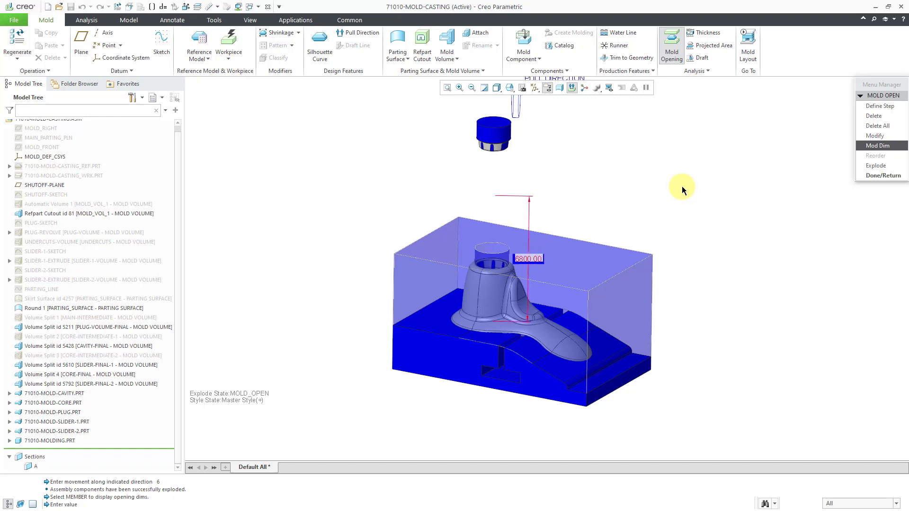
double_click(526, 259)
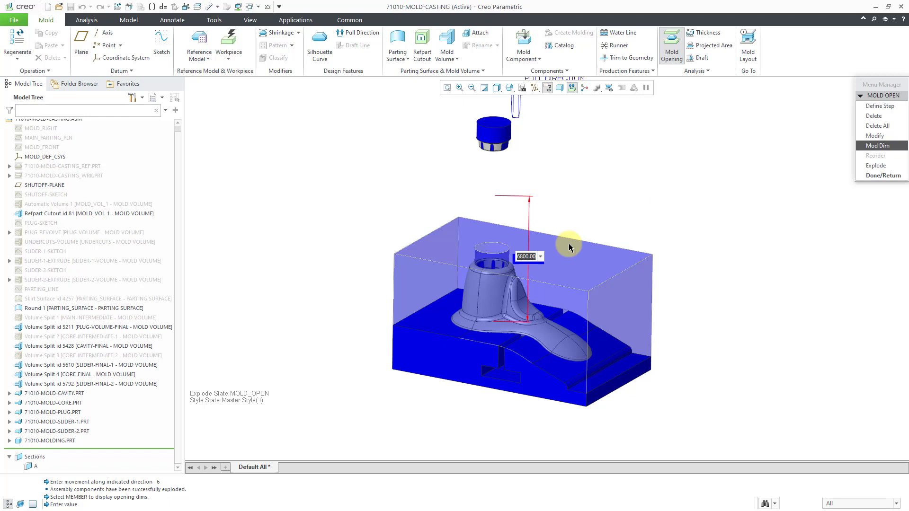
type("8")
key("Return")
left_click(876, 176)
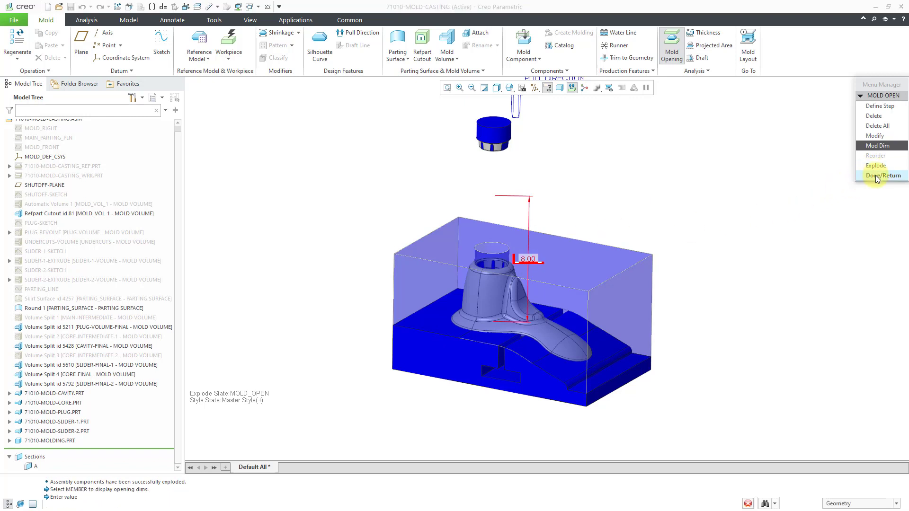
left_click(876, 176)
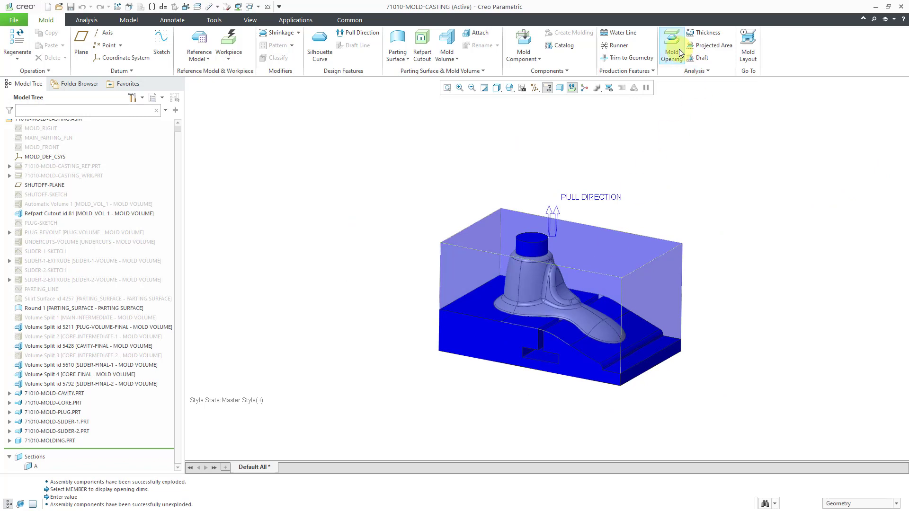
Step: Start a second opening step moving the first slider 8 units outward
left_click(680, 52)
mouse_move(629, 248)
middle_mouse_down()
mouse_move(614, 251)
mouse_move(627, 247)
mouse_move(621, 242)
mouse_move(623, 252)
middle_mouse_up()
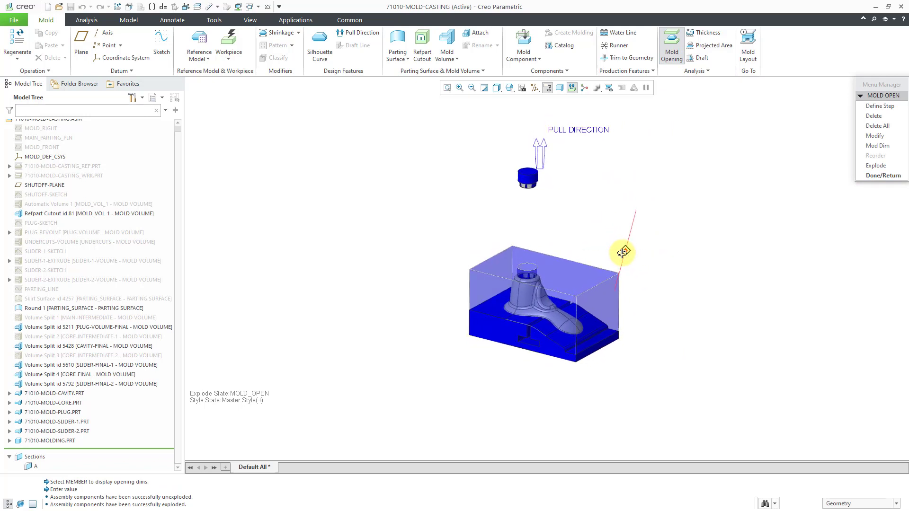
left_click(867, 106)
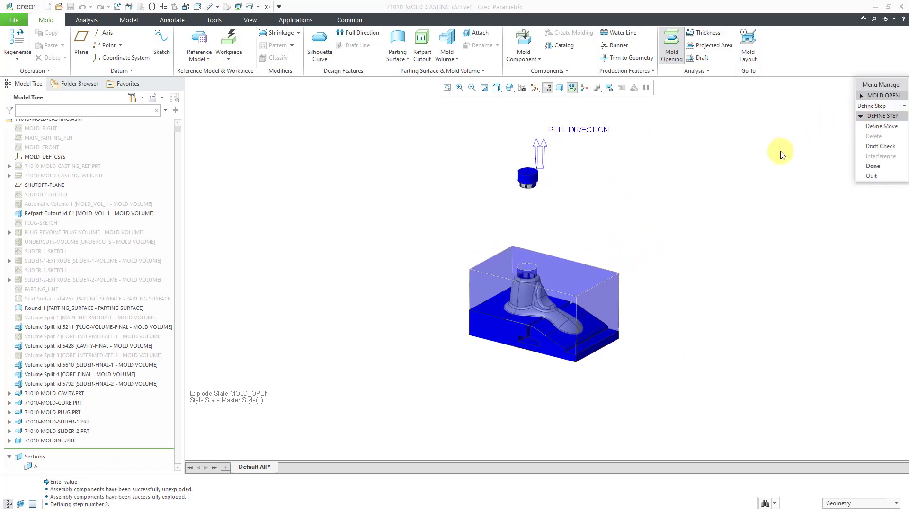
left_click(875, 127)
scroll(525, 362, "down", 3)
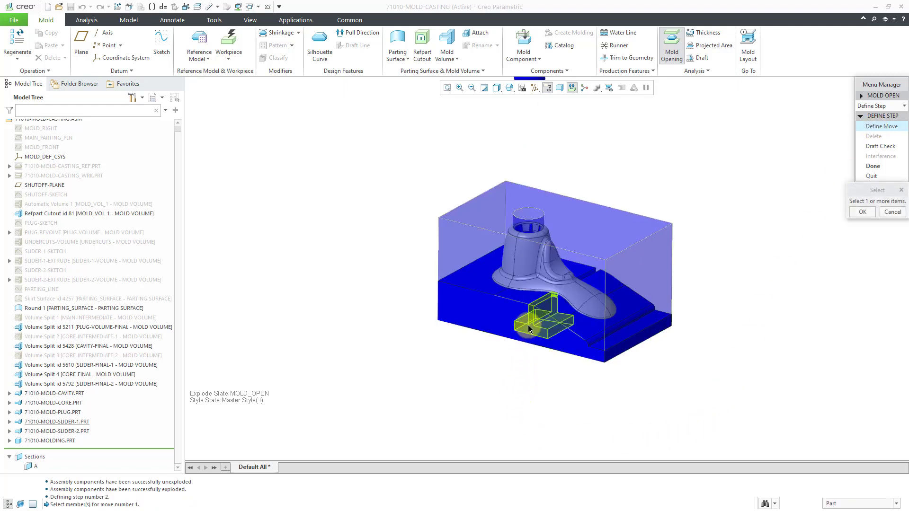
left_click(529, 326)
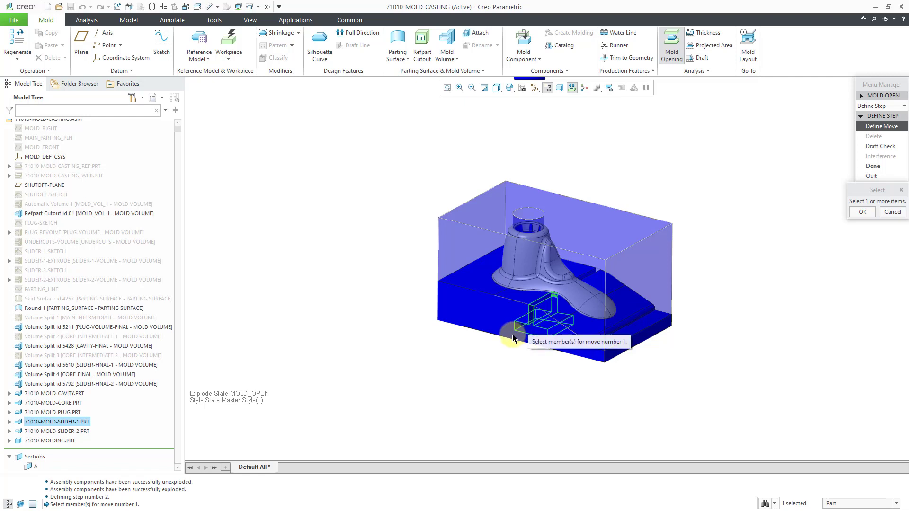
left_click(857, 214)
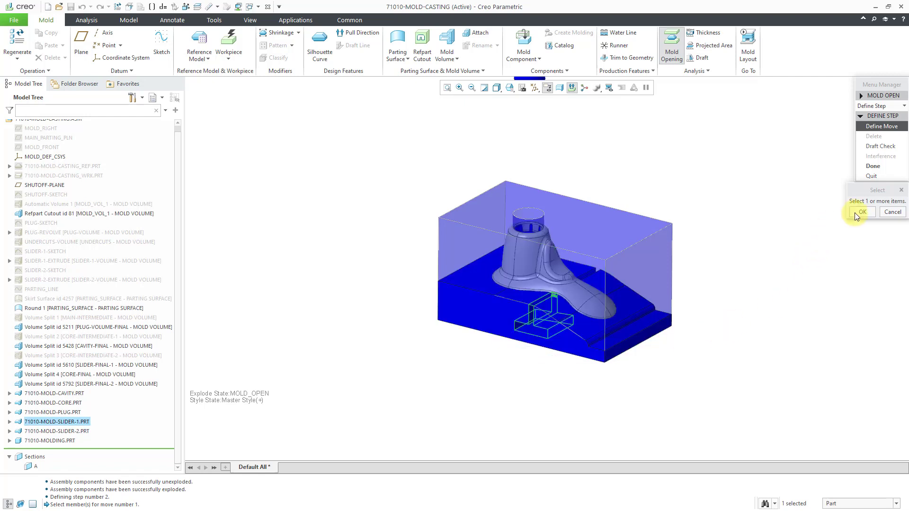
left_click(858, 212)
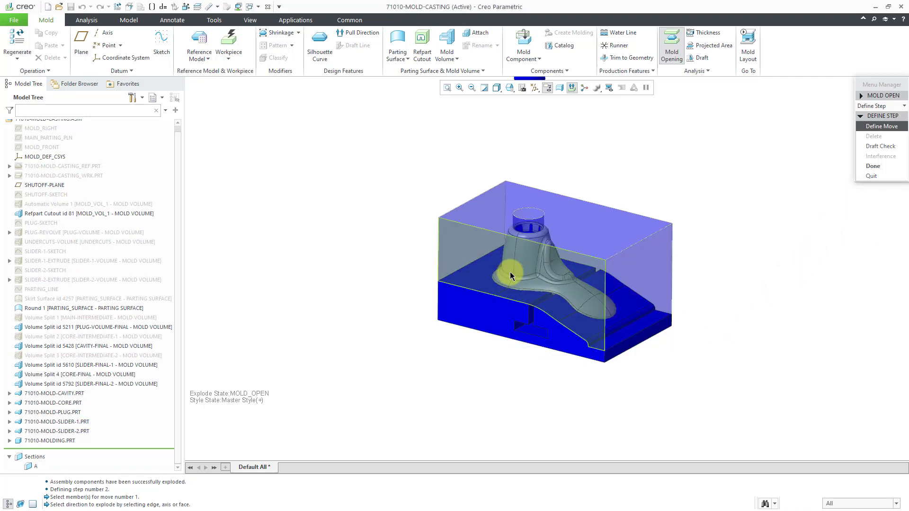
left_click(480, 266)
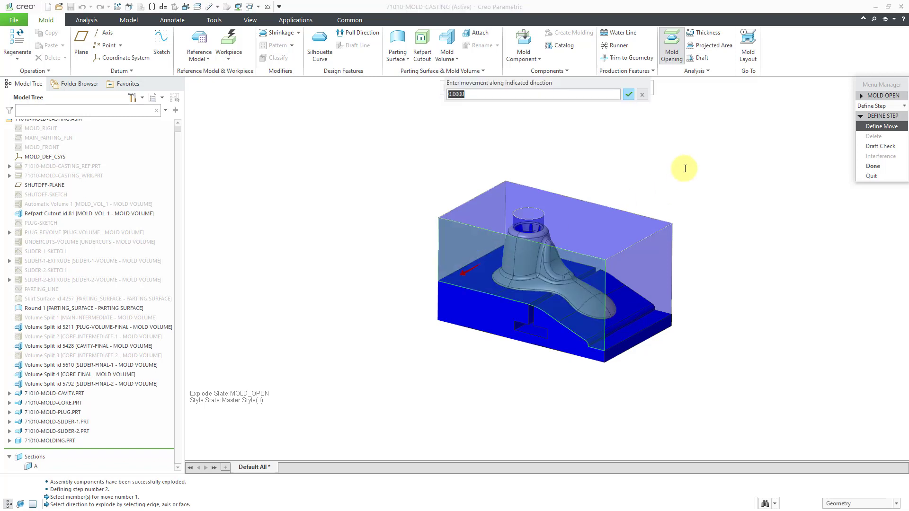
type("8")
key("Return")
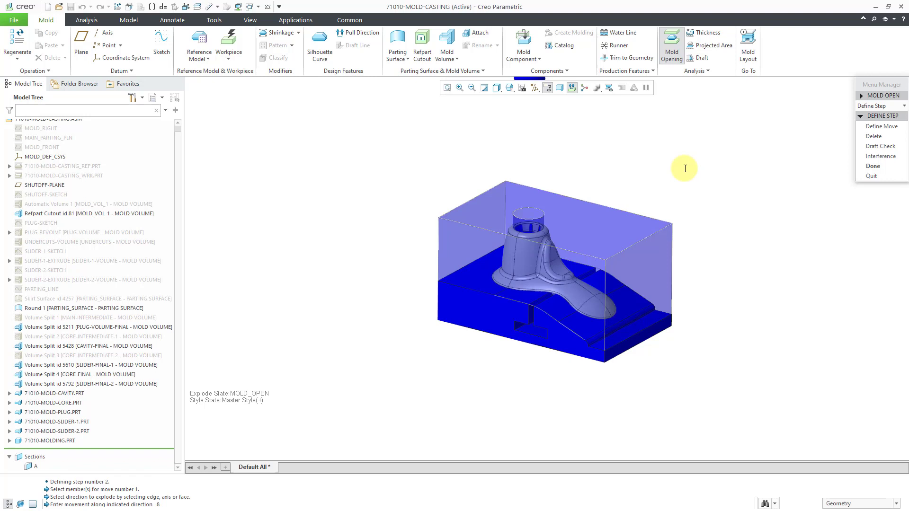
Step: Move the second slider 8 units outward and complete the step
left_click(876, 126)
middle_click_drag(622, 212, 556, 228)
left_click(706, 312)
left_click(706, 310)
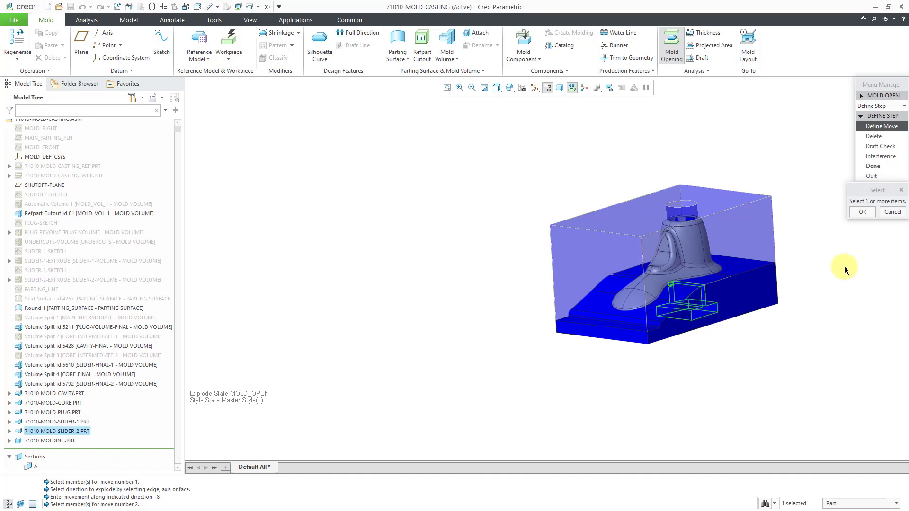
left_click(863, 212)
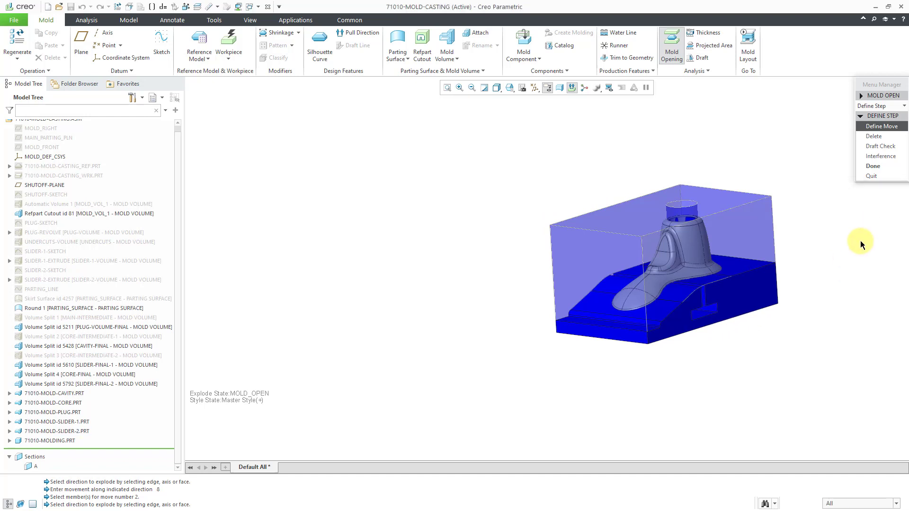
left_click(765, 249)
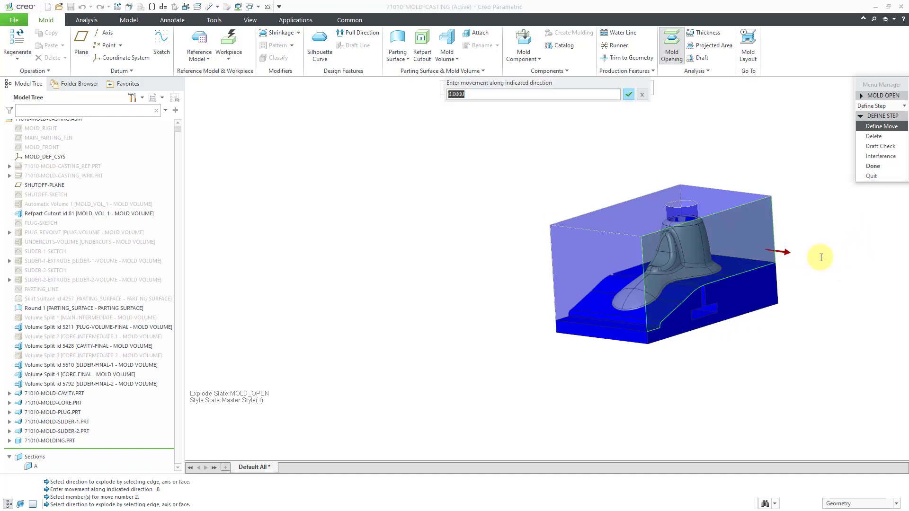
type("8")
key("Return")
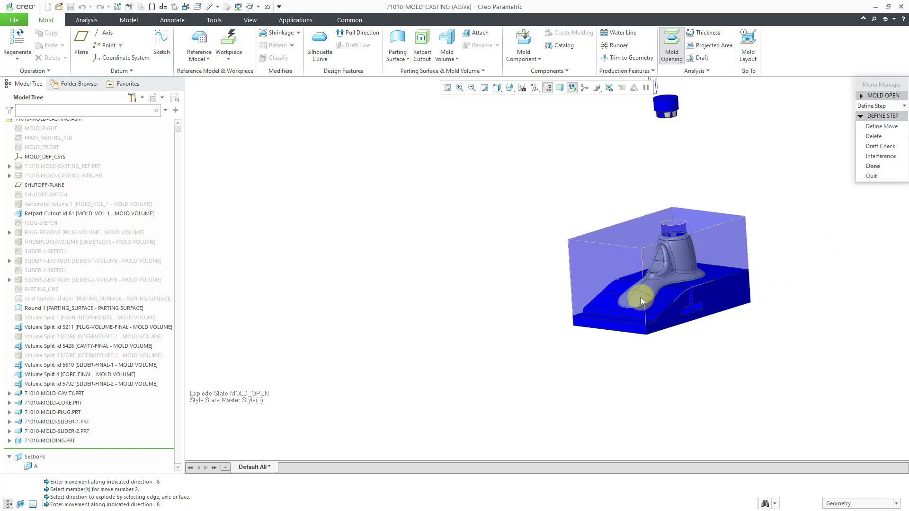
left_click(873, 165)
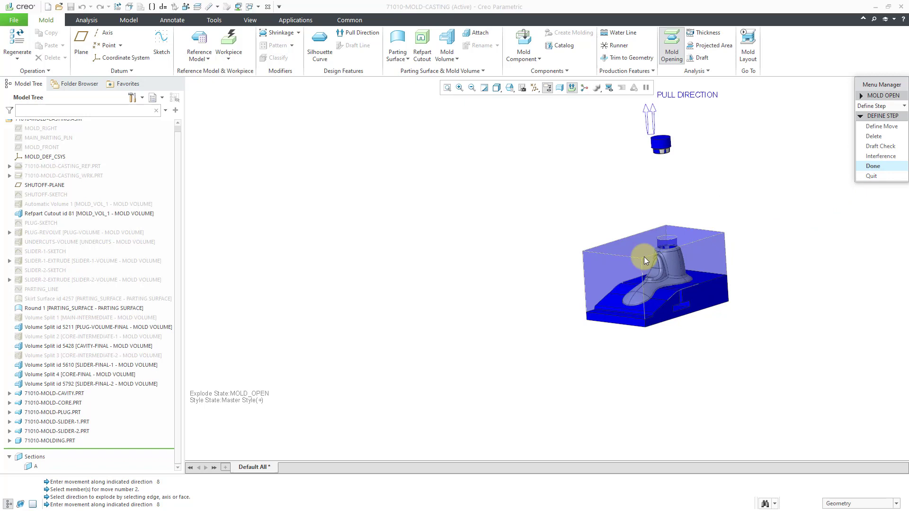
Step: Activate Master Style(+) in the View Manager so the mold blocks display opaque
middle_click_drag(653, 267, 760, 281)
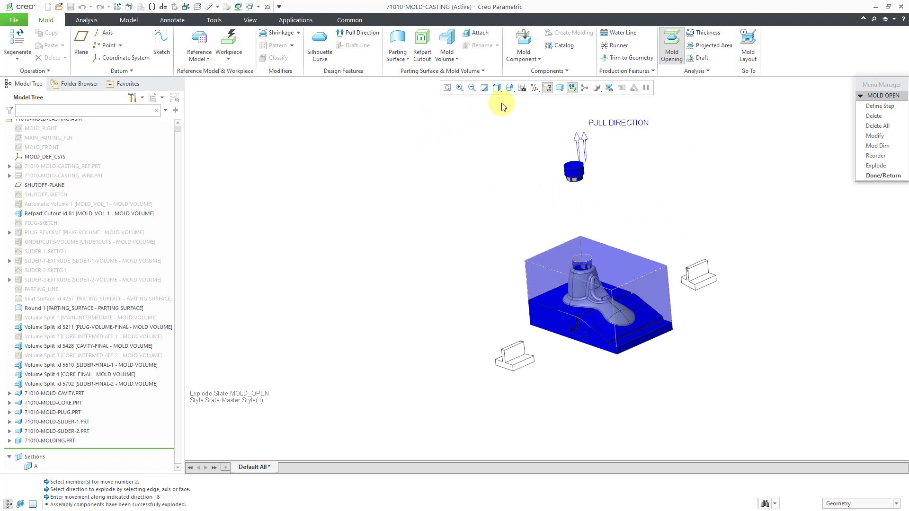
left_click(521, 90)
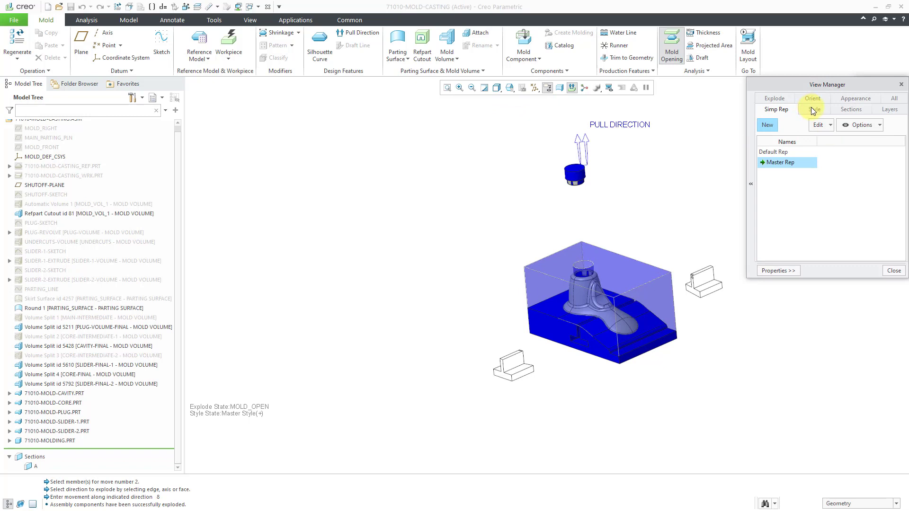
left_click(812, 110)
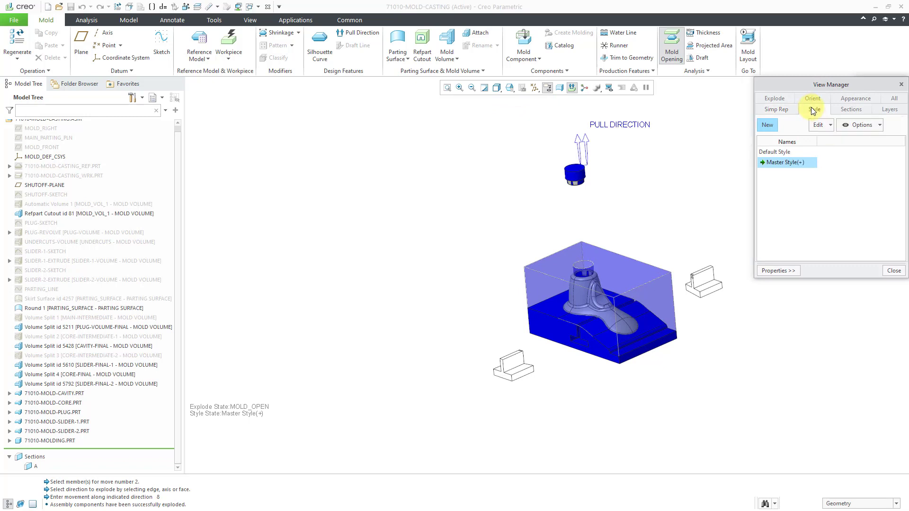
double_click(778, 163)
left_click(894, 271)
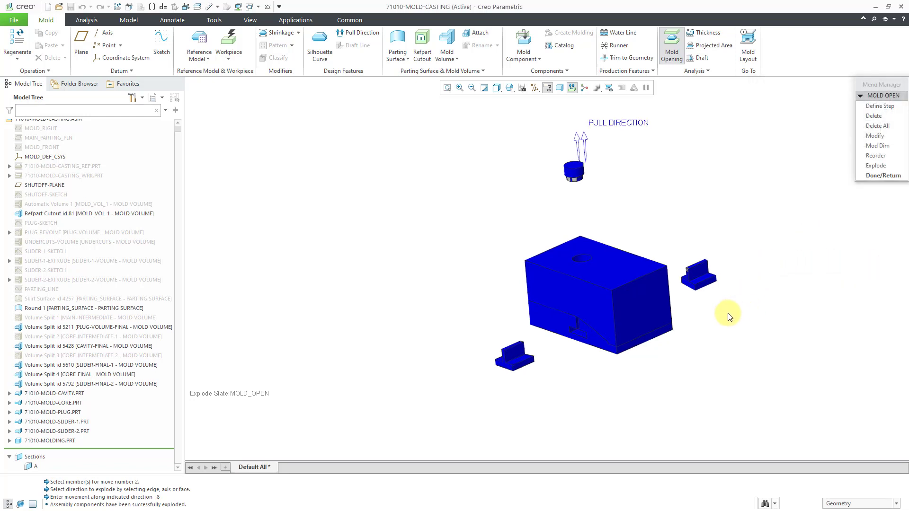
middle_click_drag(724, 314, 743, 305)
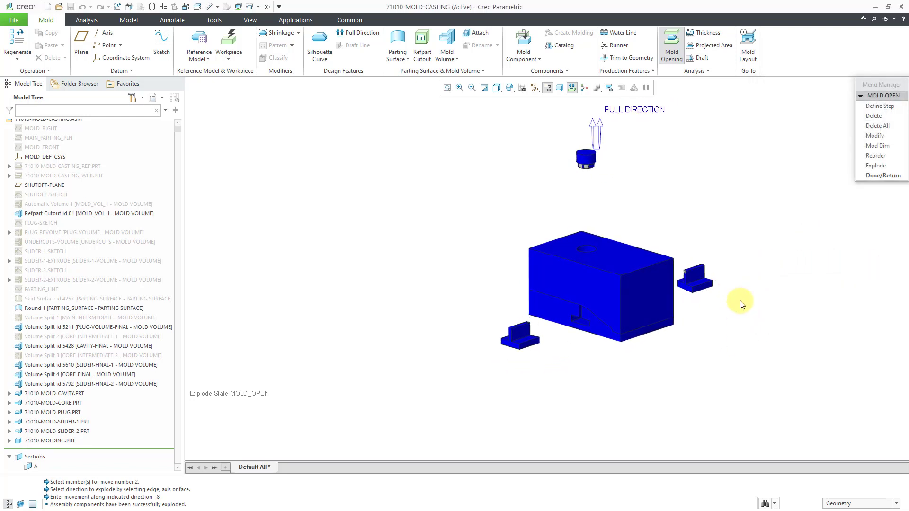
Step: Define a third step moving MOLD-CAVITY 6 units along its top-face direction
left_click(881, 107)
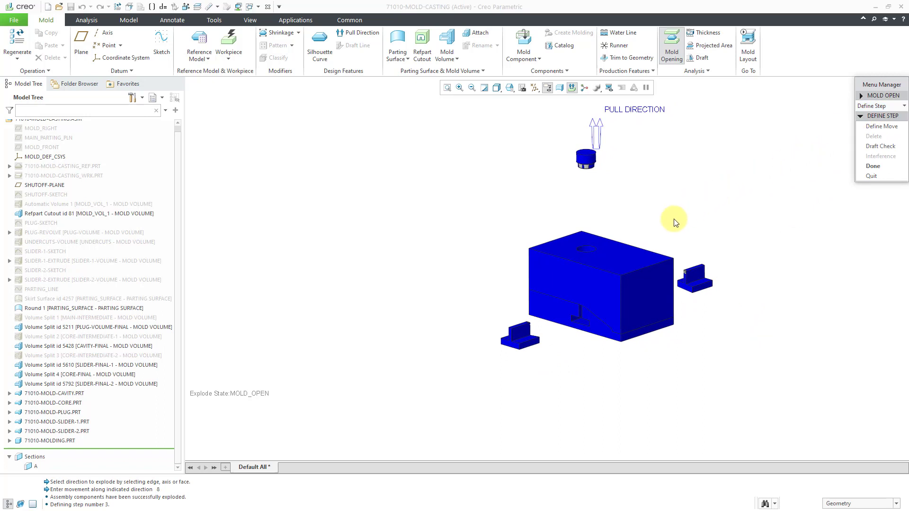
left_click(645, 257)
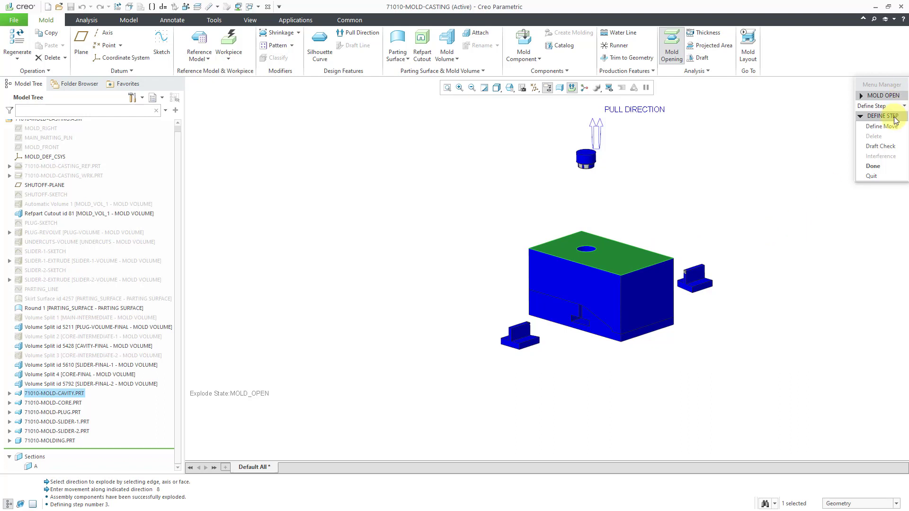
left_click(882, 126)
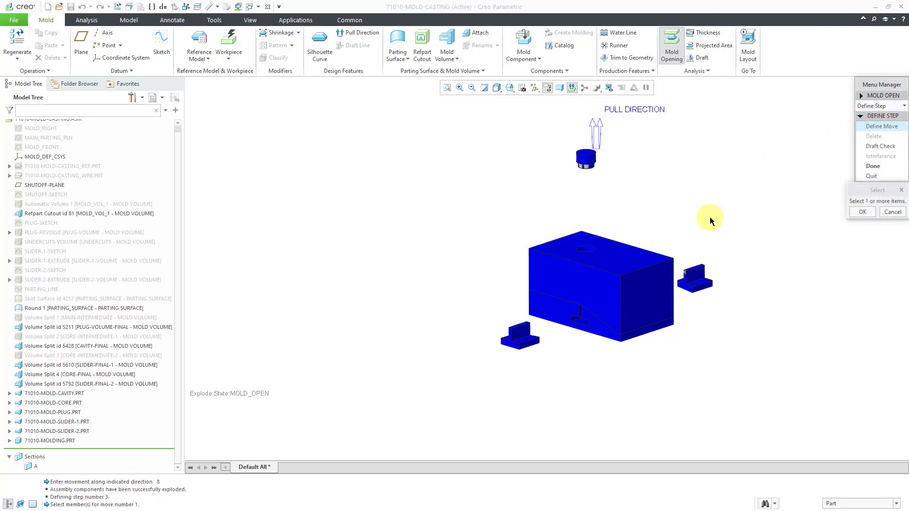
left_click(650, 259)
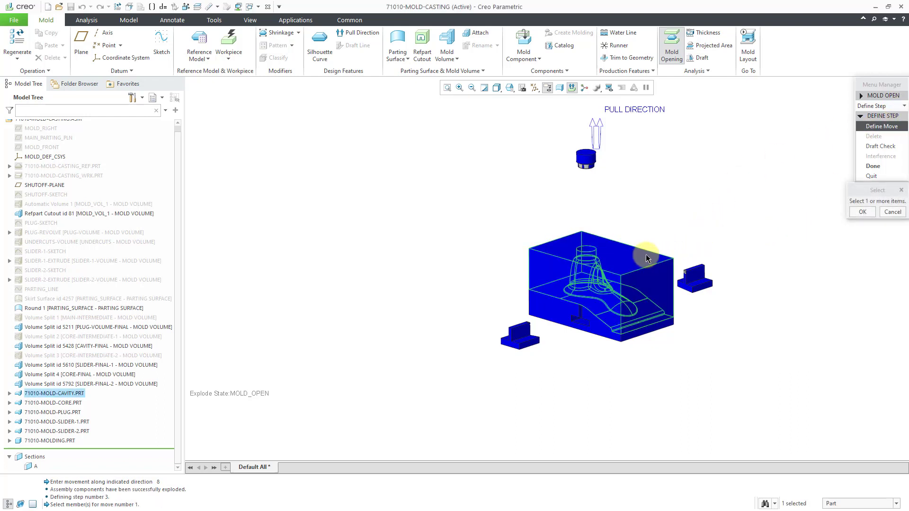
left_click(864, 211)
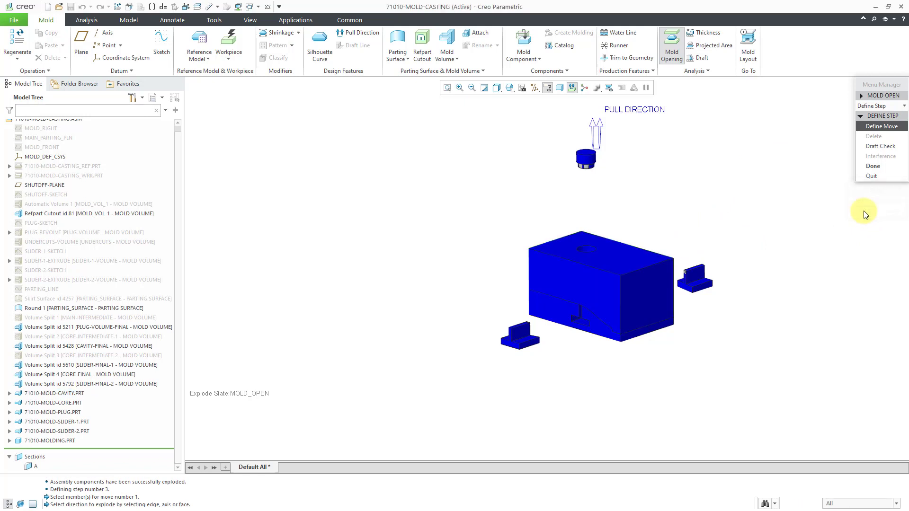
left_click(623, 249)
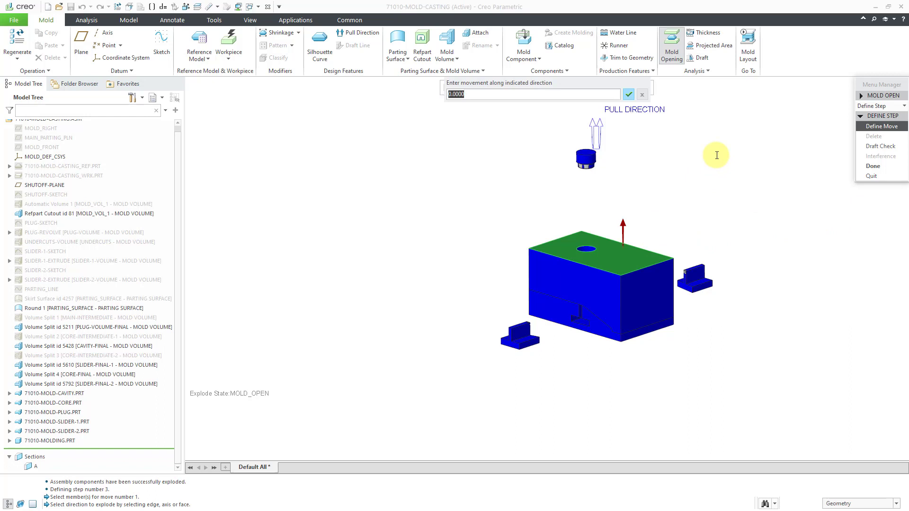
type("6")
key("Return")
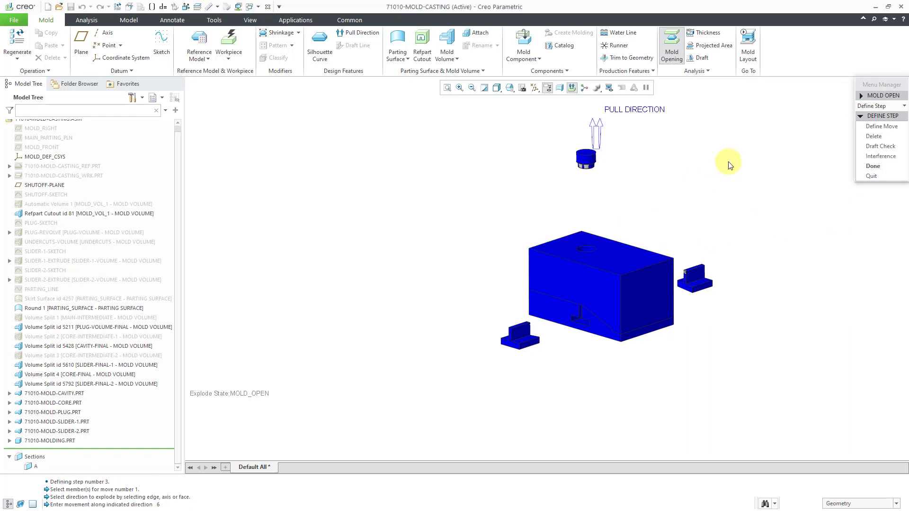
Step: Finish the cavity step, then drop MOLD-CORE 6 units along its bottom-face direction
left_click(873, 167)
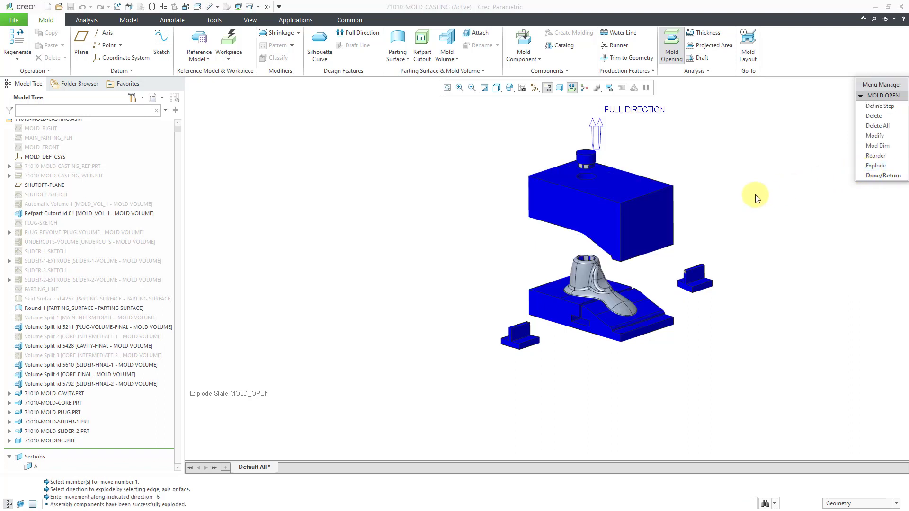
left_click(880, 107)
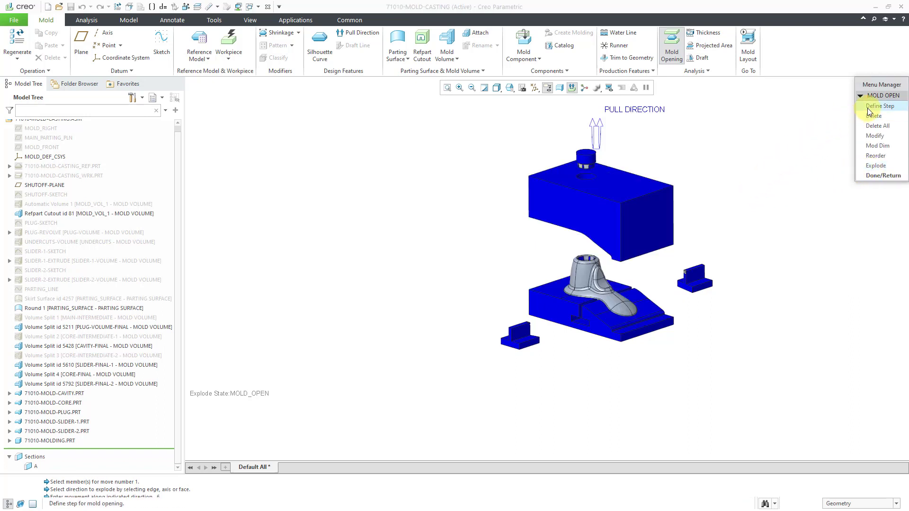
left_click(882, 126)
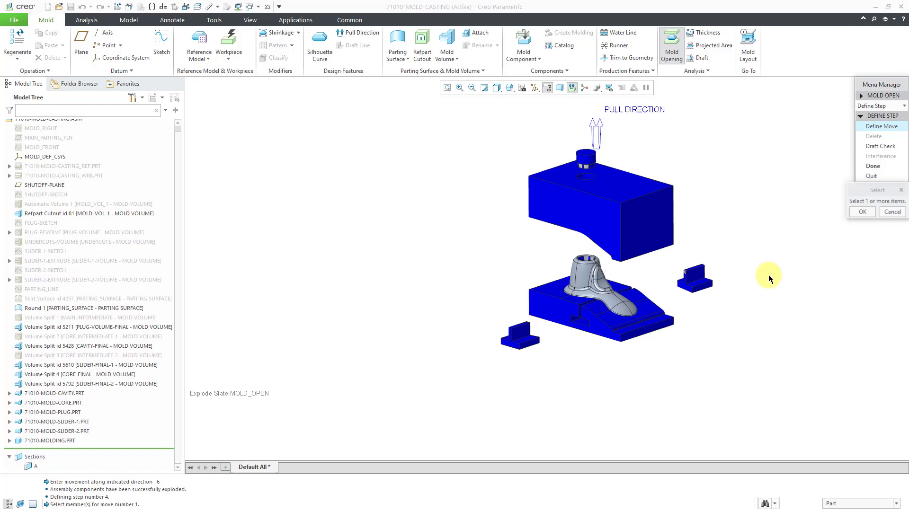
left_click(655, 324)
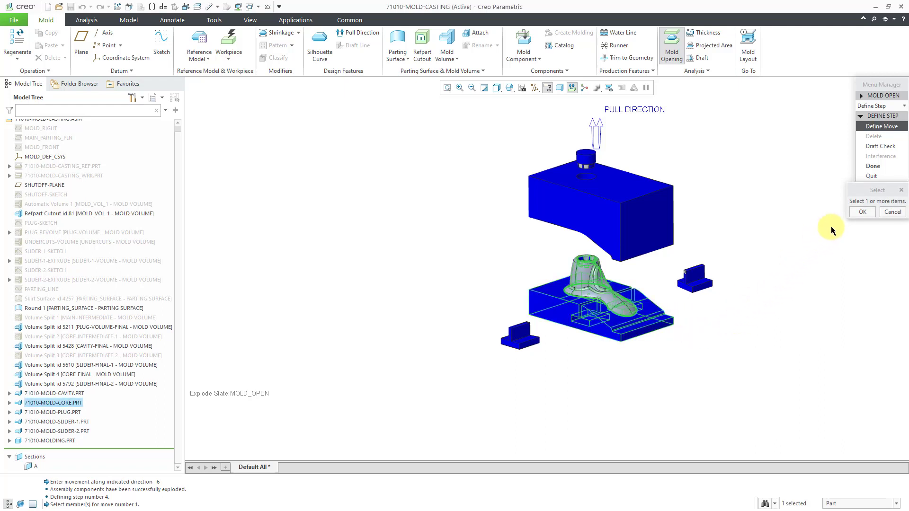
left_click(862, 213)
middle_click_drag(654, 356, 650, 317)
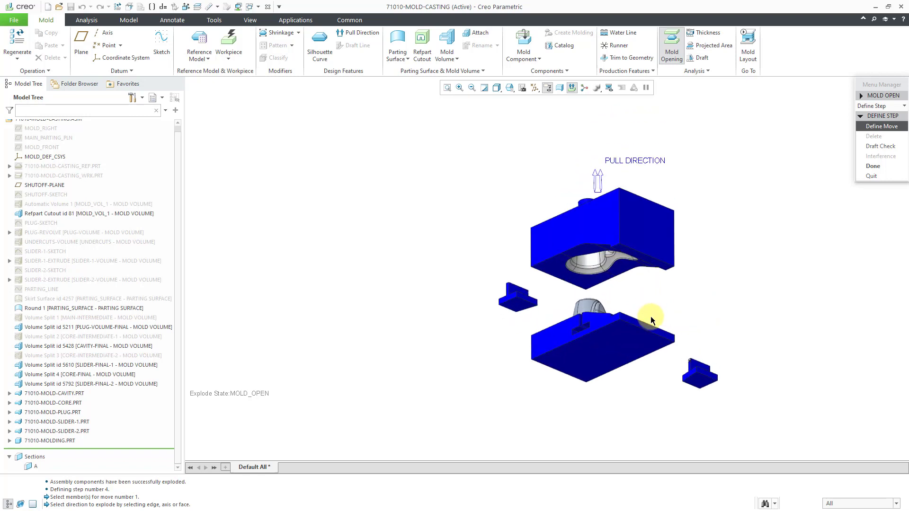
left_click(620, 346)
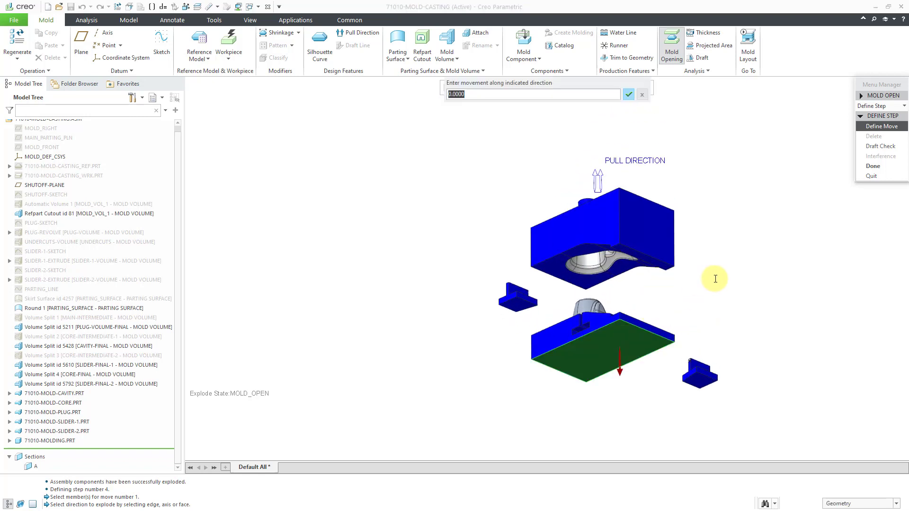
type("6")
key("Return")
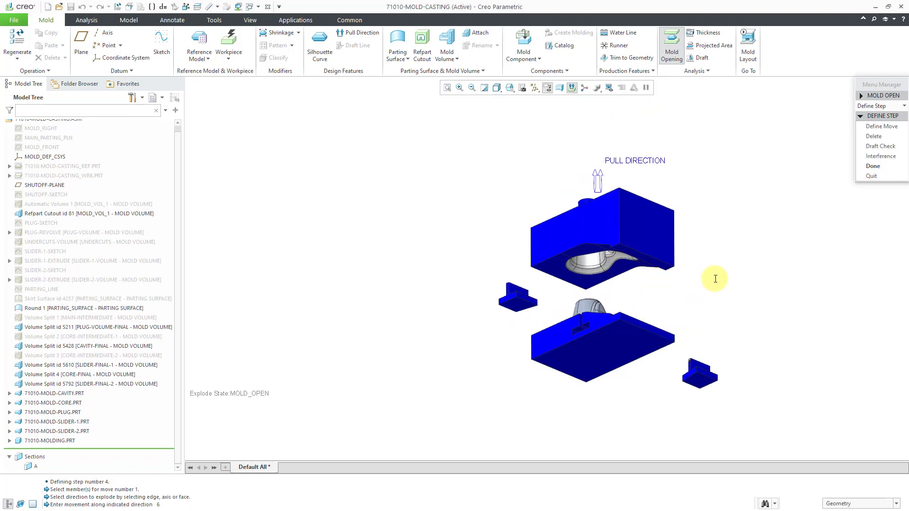
left_click(874, 167)
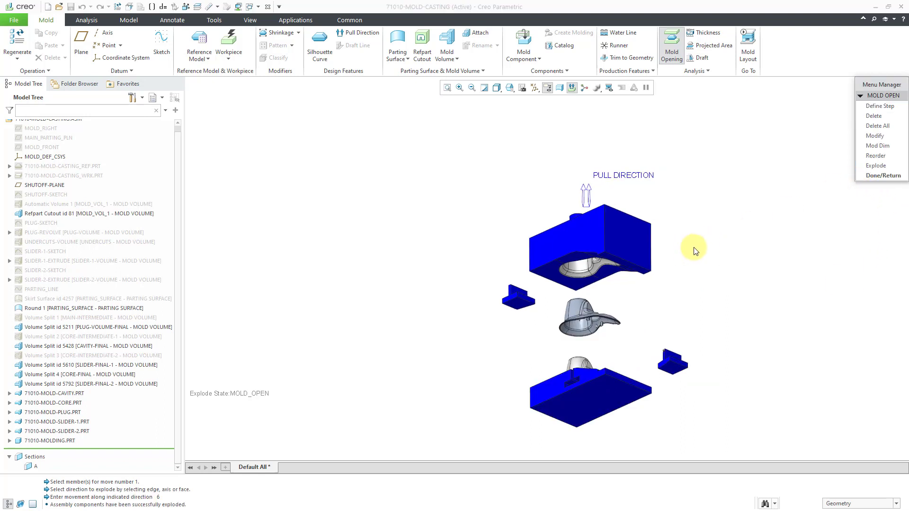
middle_click_drag(614, 250, 613, 278)
scroll(630, 333, "up", 2)
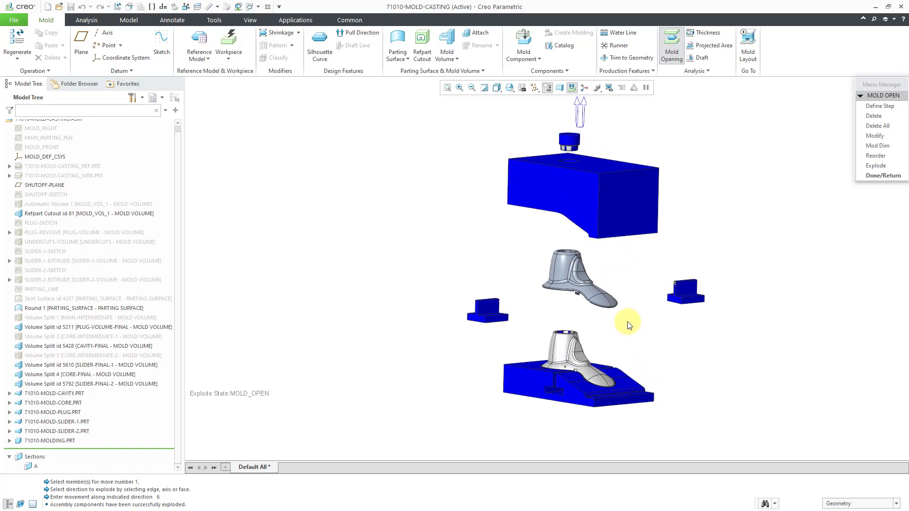
middle_click_drag(641, 305, 605, 312)
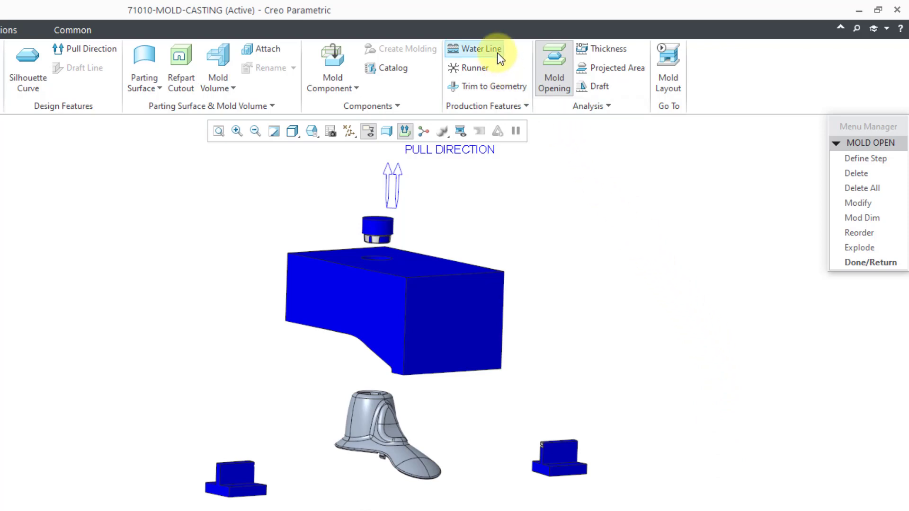
left_click(522, 105)
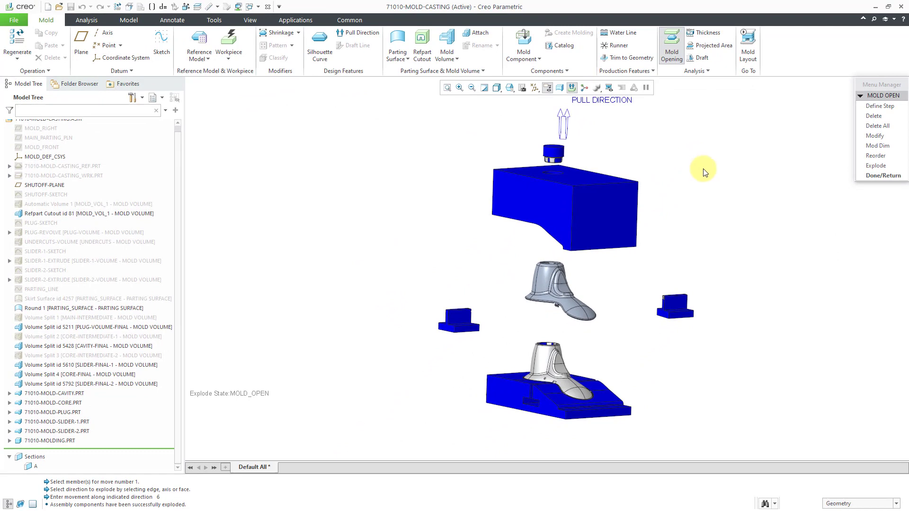
mouse_move(643, 239)
middle_mouse_down()
mouse_move(640, 229)
mouse_move(636, 239)
mouse_move(655, 245)
mouse_move(635, 244)
middle_mouse_up()
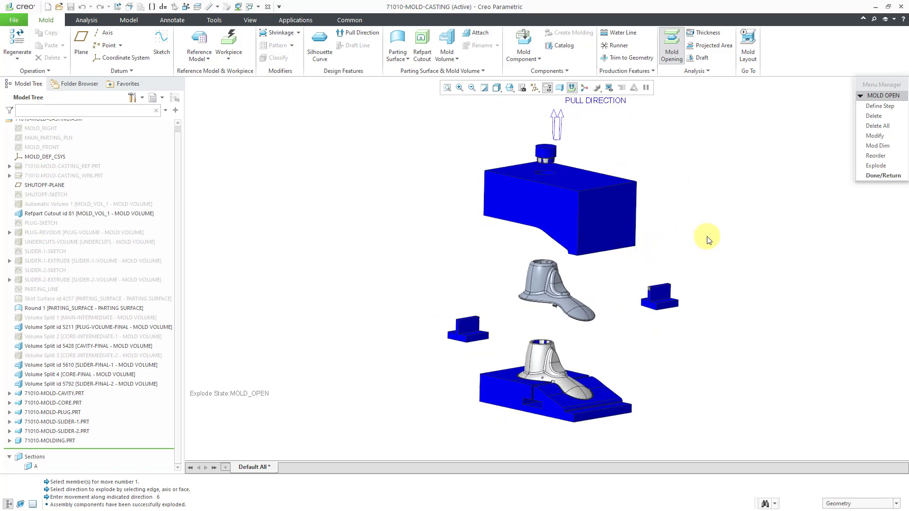